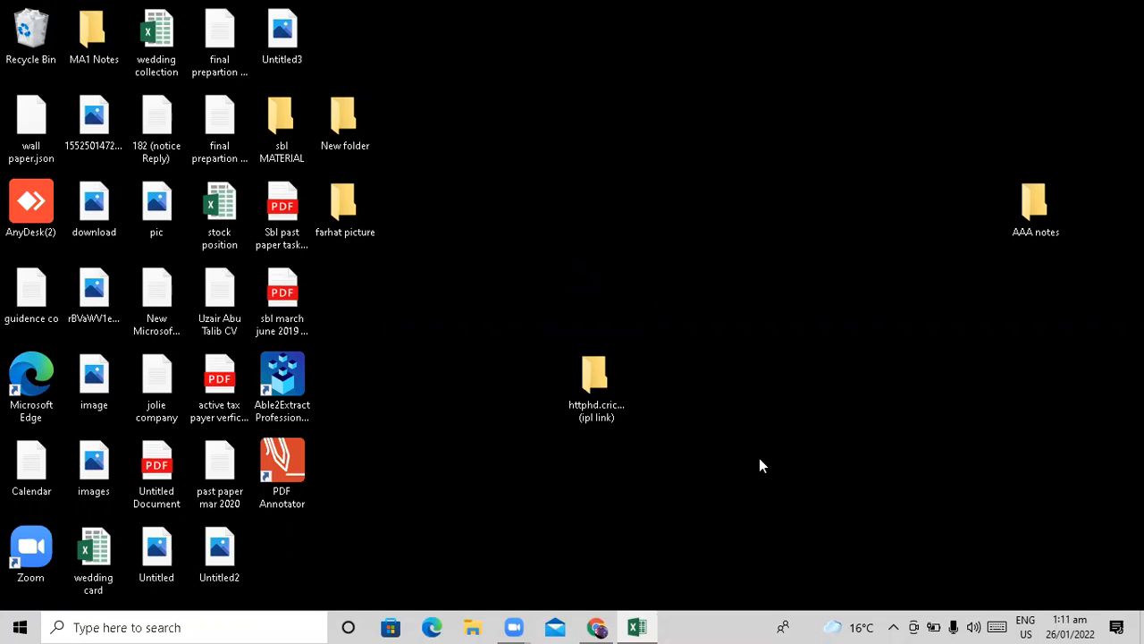
left_click(651, 624)
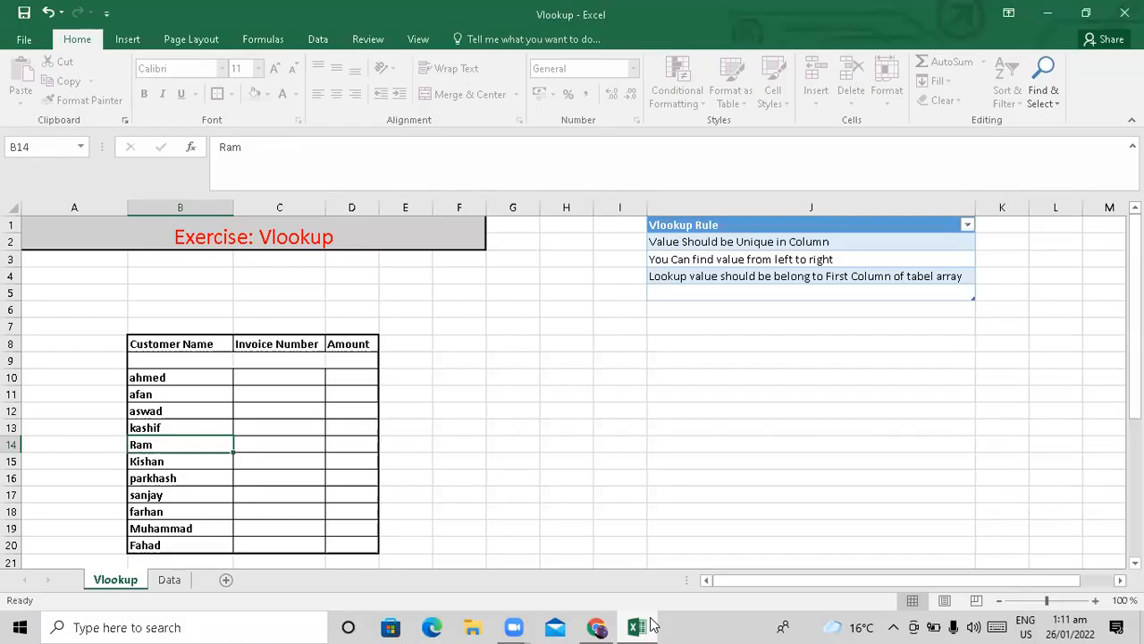
key("Up")
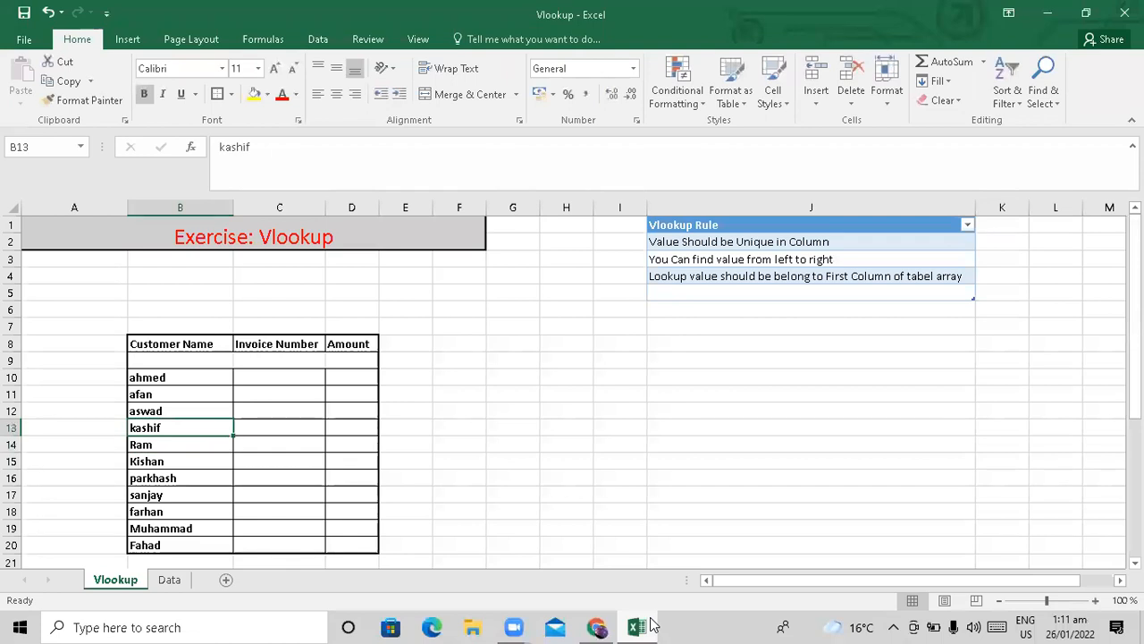
key("Up")
key("Up")
key("Up")
key("Up")
key("Up")
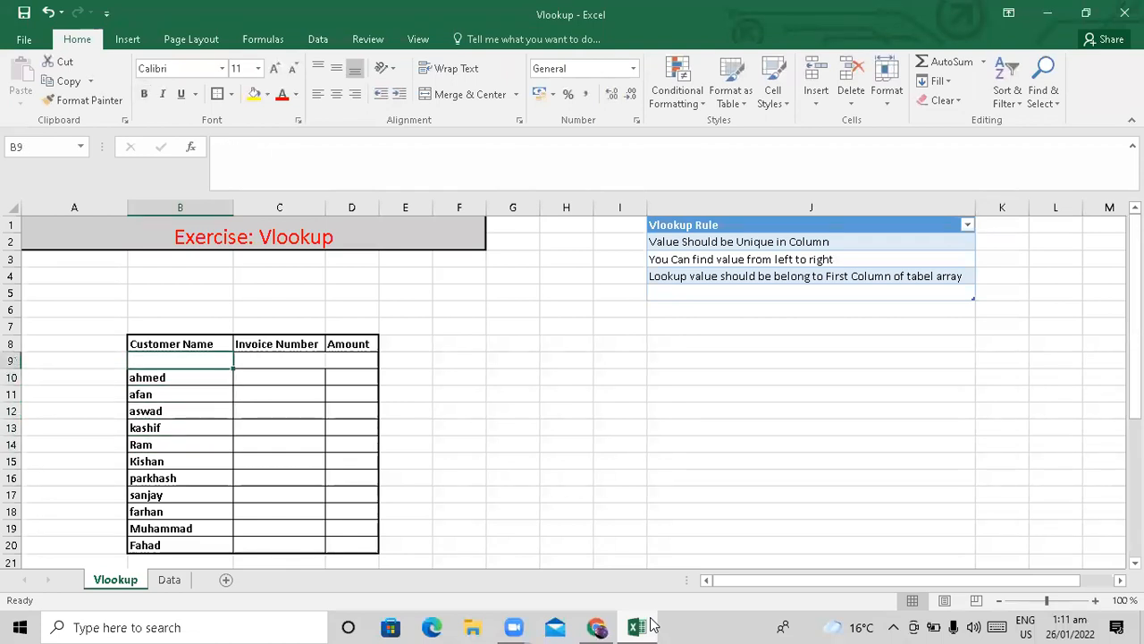
key("Up")
key("Up")
key("Up")
key("Up")
key("Up")
key("Up")
key("Right")
key("Right")
key("Right")
key("Right")
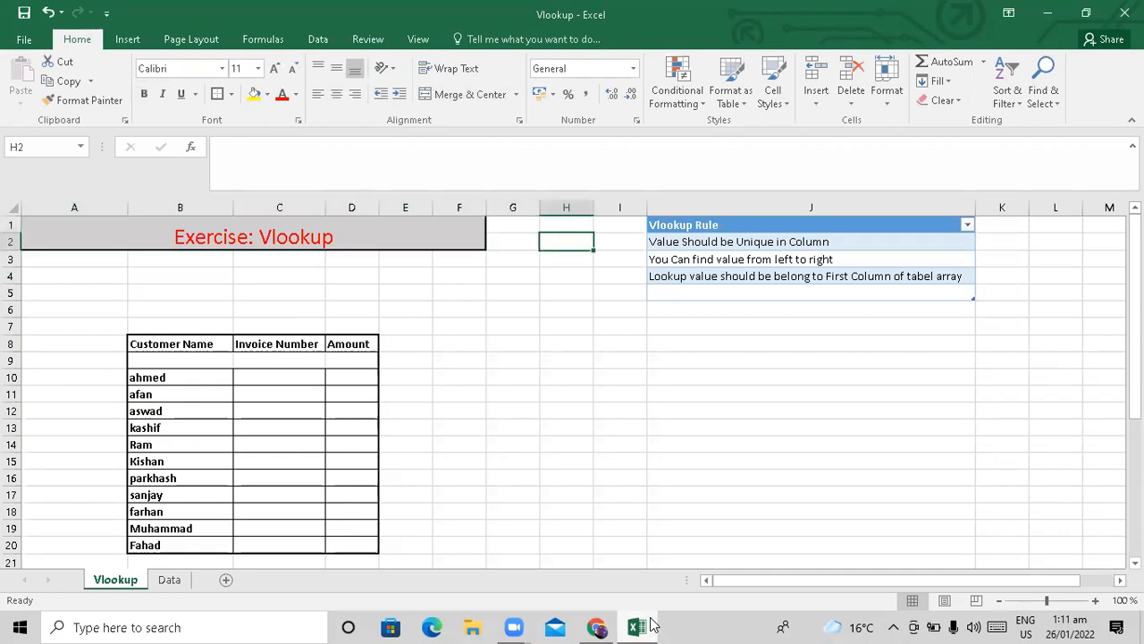
key("Up")
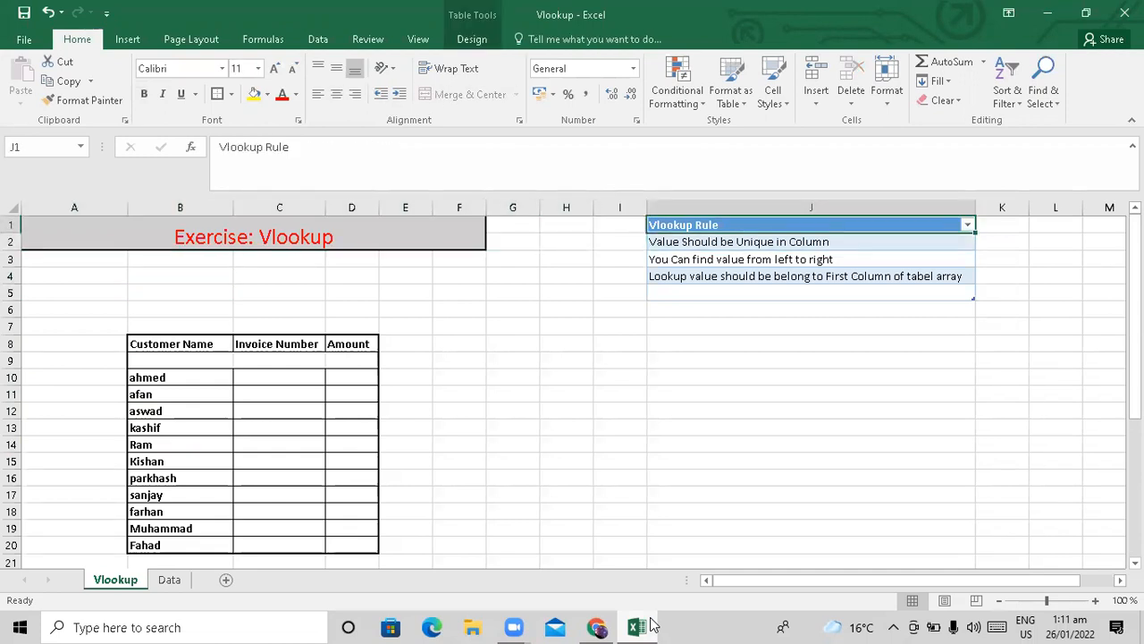
key("Down")
key("Down")
key("Down")
key("Down")
key("Down")
key("Down")
key("Down")
key("Down")
key("Down")
key("Down")
key("Down")
key("Down")
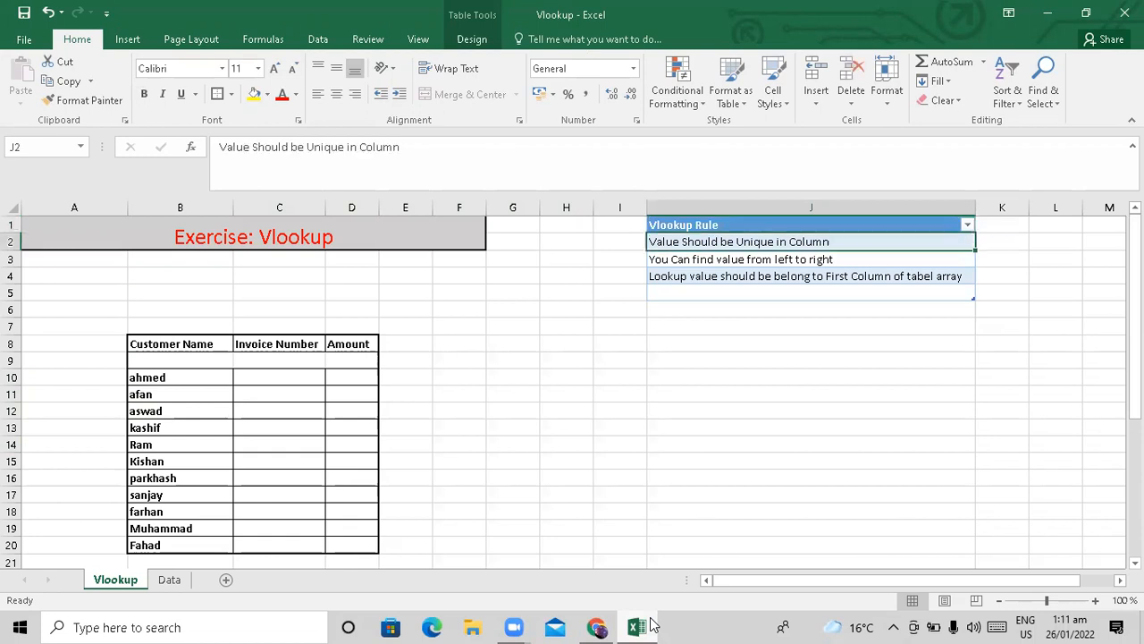
key("Left")
key("Left")
key("Left")
key("Left")
key("Left")
key("Left")
key("Left")
key("Left")
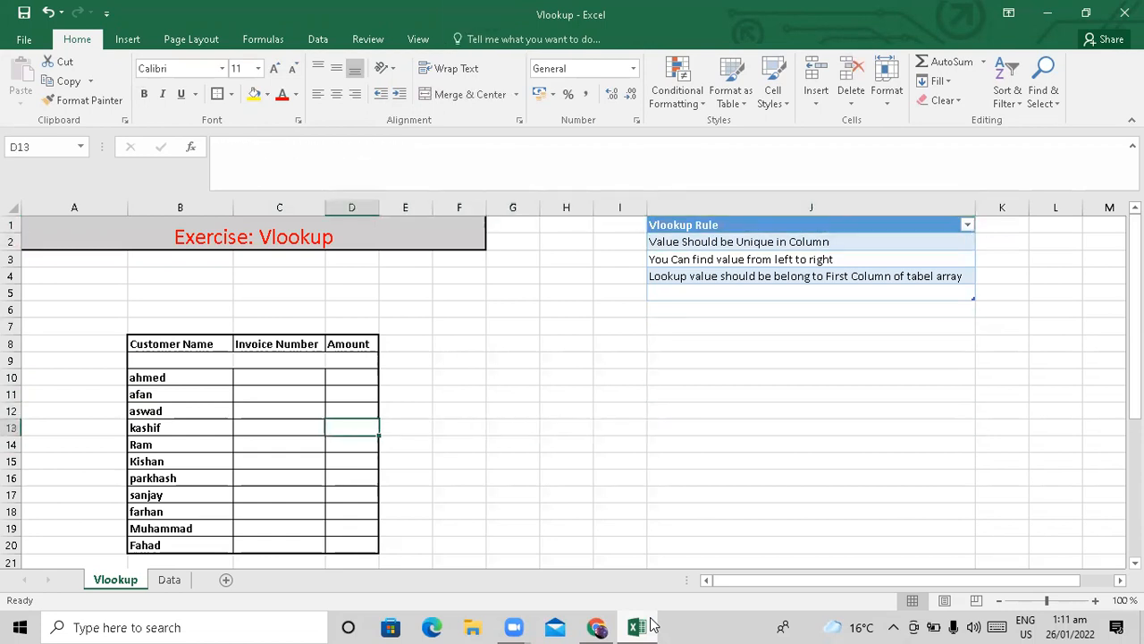
key("Up")
key("Up")
key("Up")
key("Up")
key("Up")
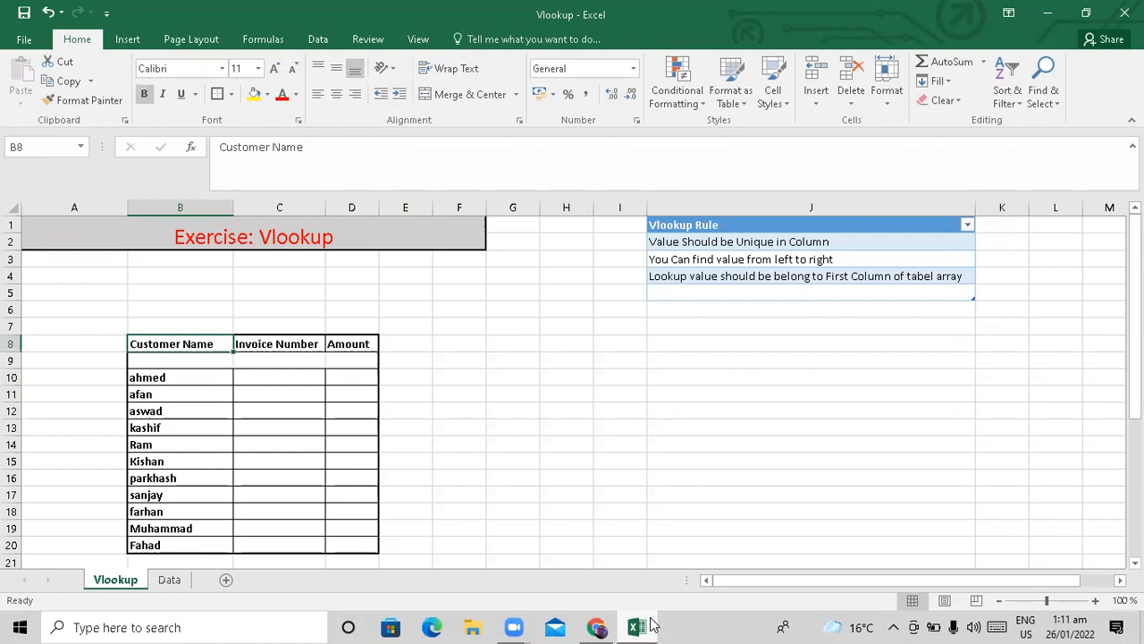
key("Right")
key("Right")
key("Right")
key("Left")
key("Left")
key("Left")
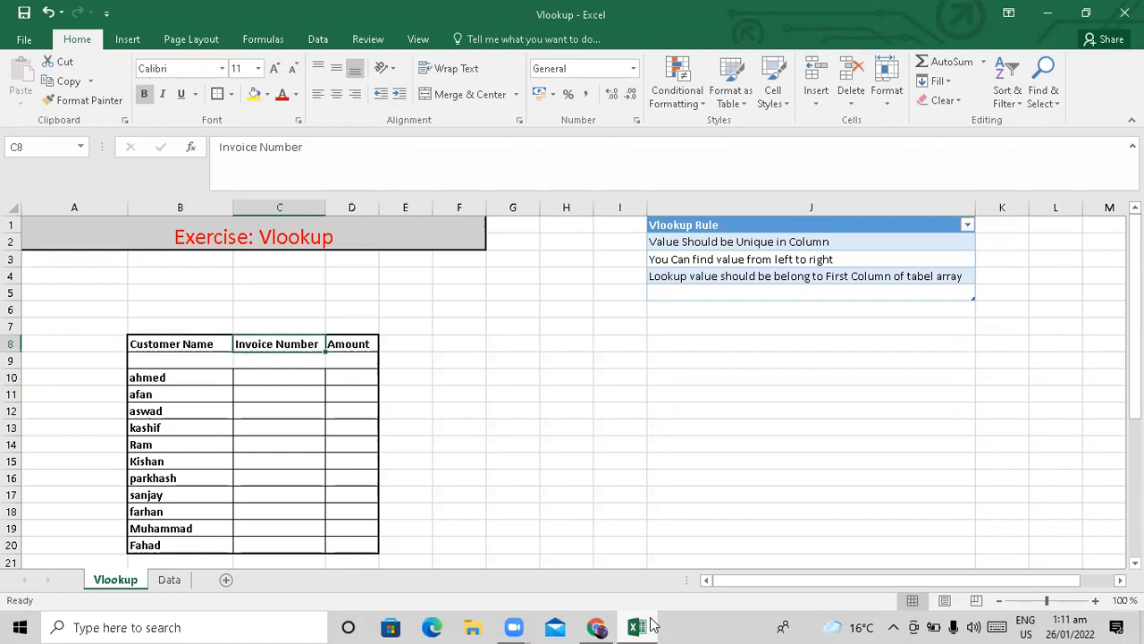
key("Down")
key("Down")
key("Down")
key("Down")
key("Down")
key("Down")
key("Down")
key("Down")
key("Down")
key("Down")
key("Down")
key("Down")
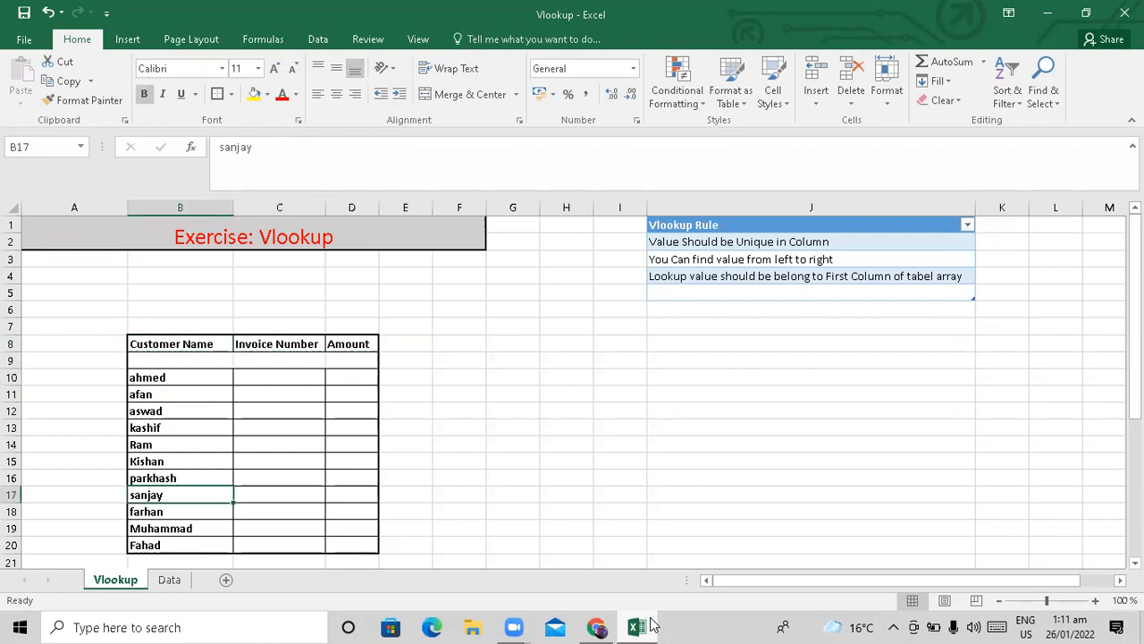
key("Right")
key("Up")
key("Up")
key("Up")
key("Up")
key("Up")
key("Up")
key("Up")
key("Up")
key("Up")
key("Up")
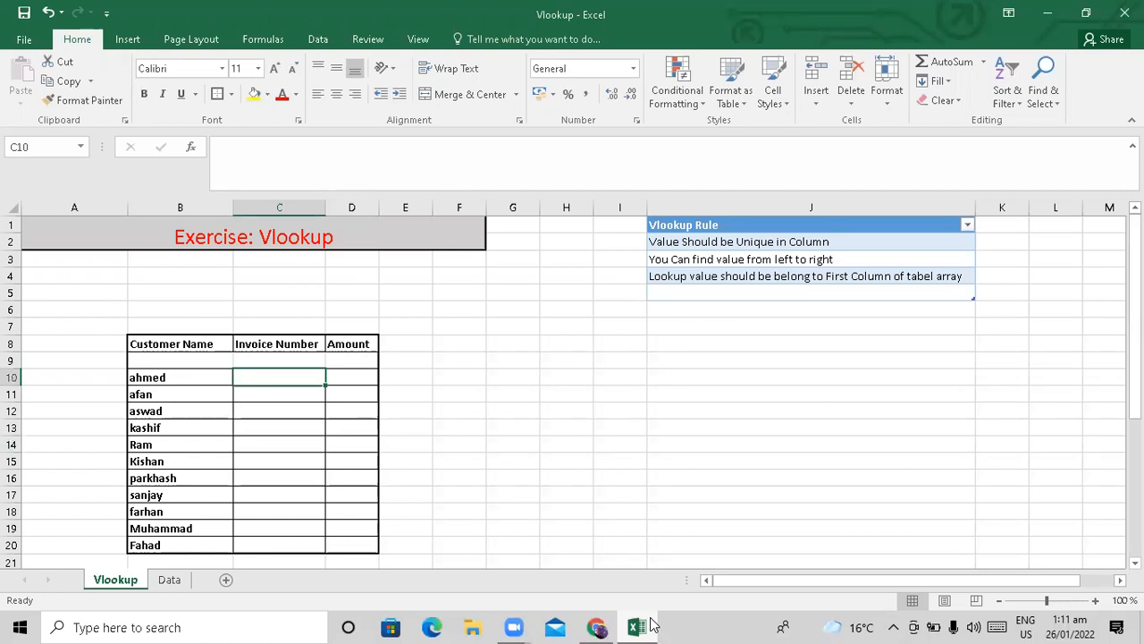
Start =vlookup( in C10 with ahmed's name in B10 as the lookup value.
type("=vl")
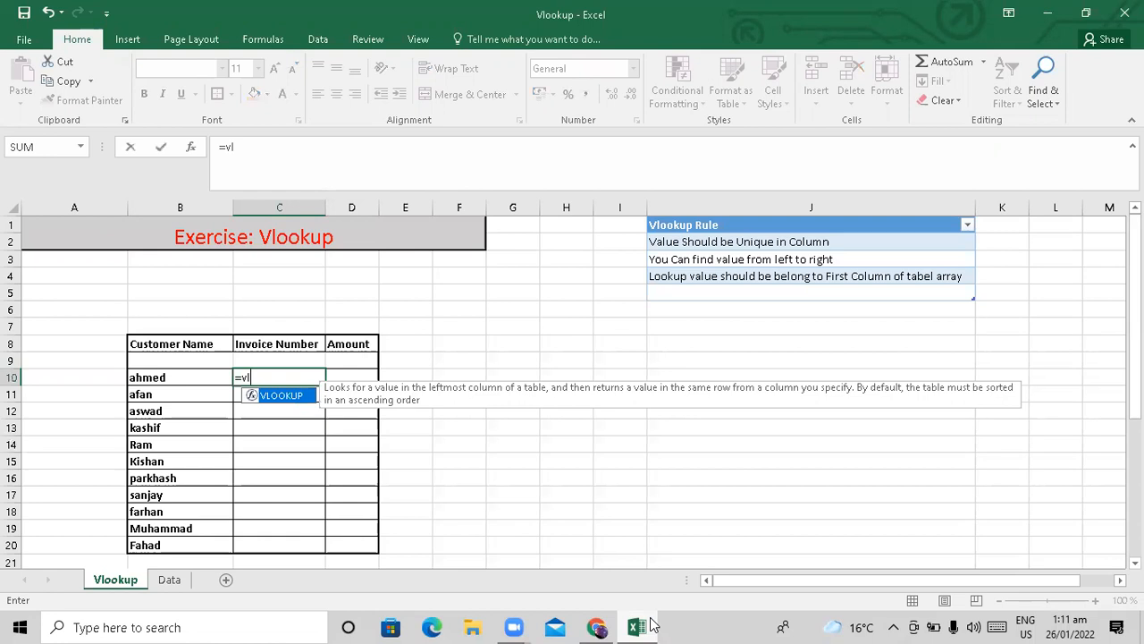
type("ookup(")
mouse_move(514, 626)
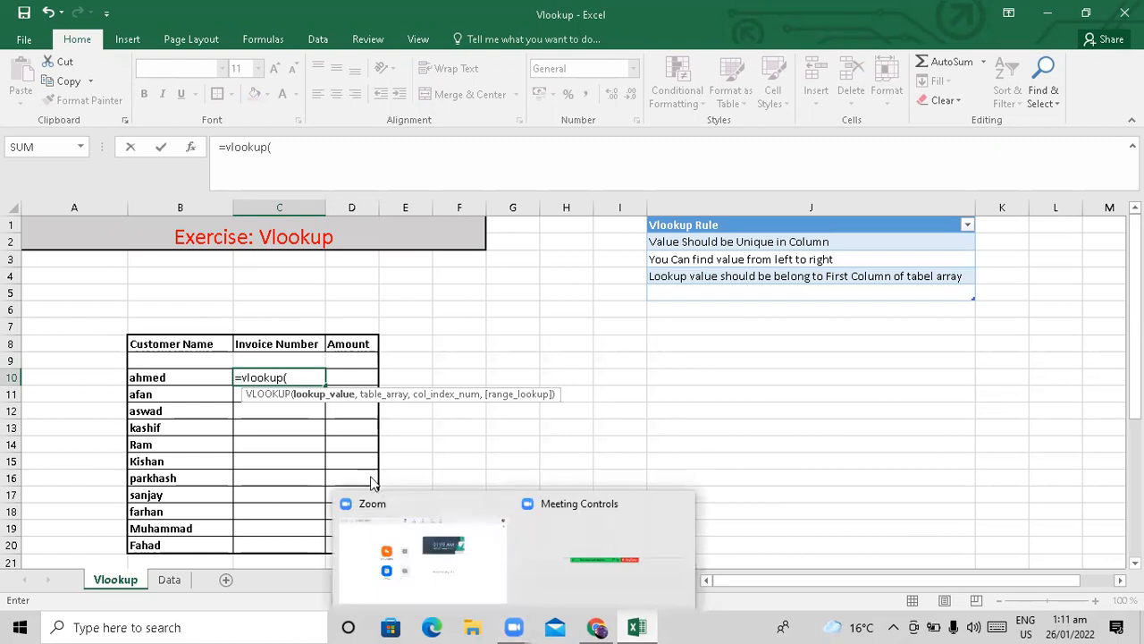
left_click(317, 407)
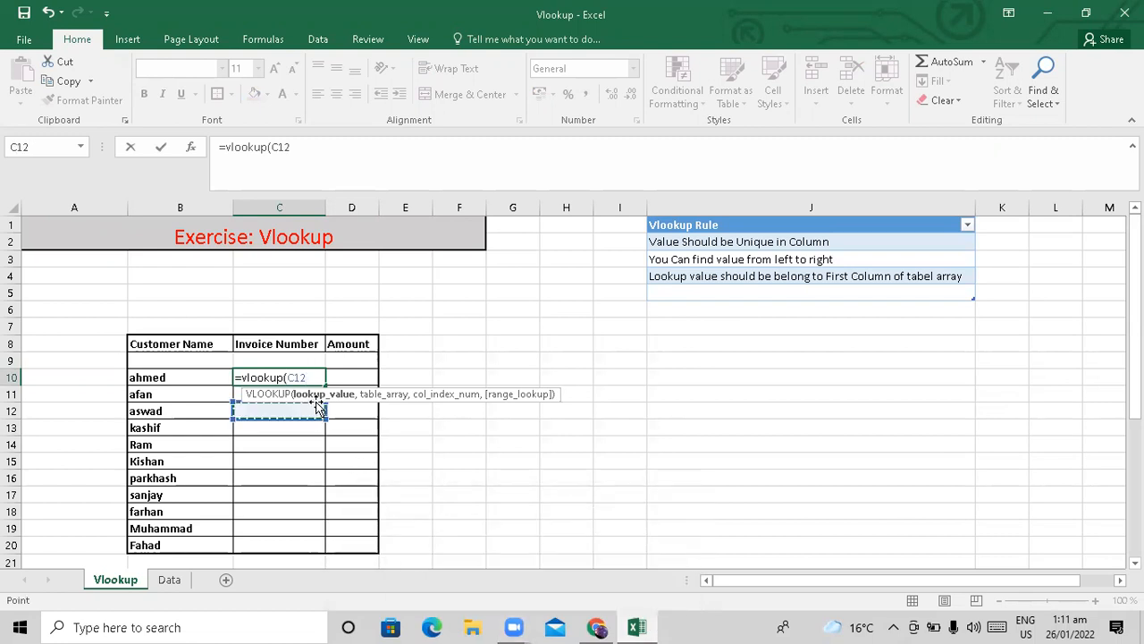
key("BackSpace")
key("BackSpace")
key("BackSpace")
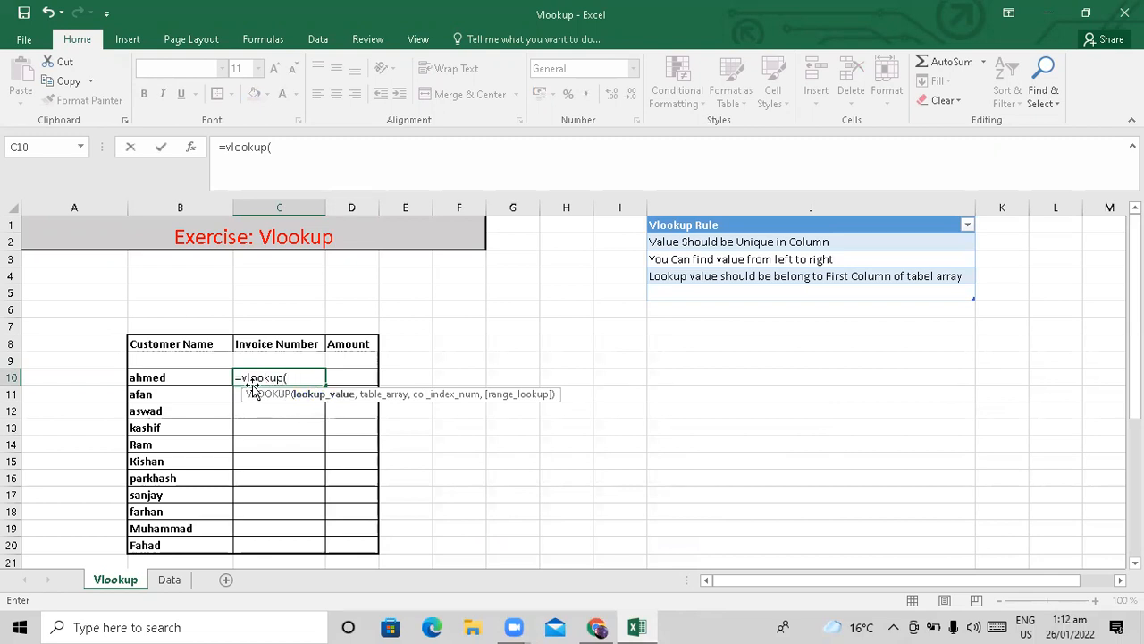
left_click(172, 377)
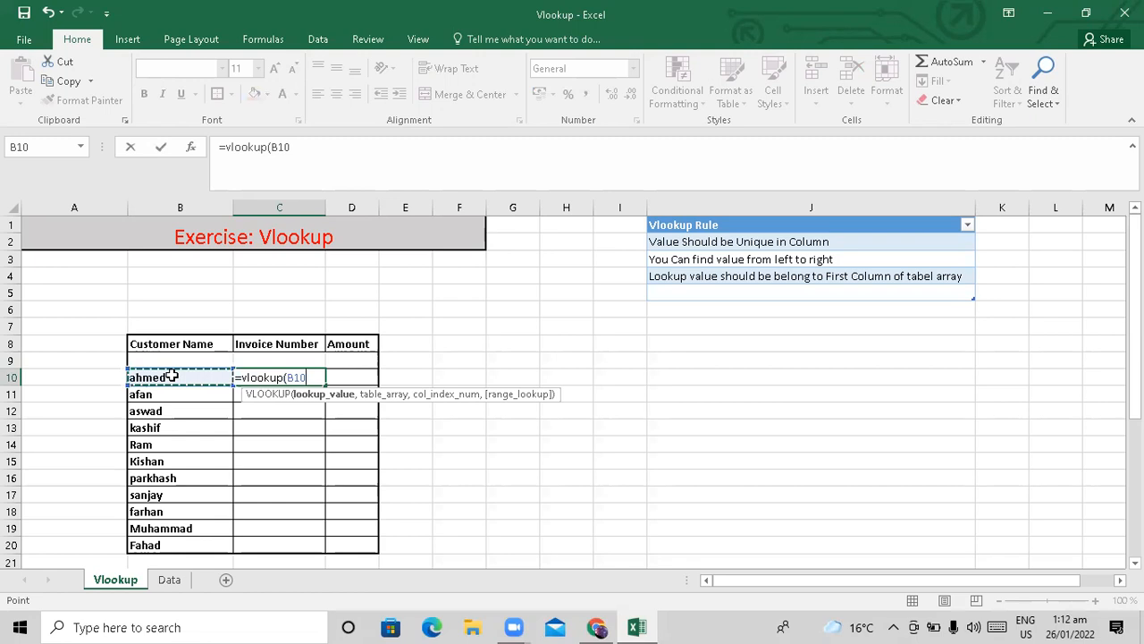
type(",")
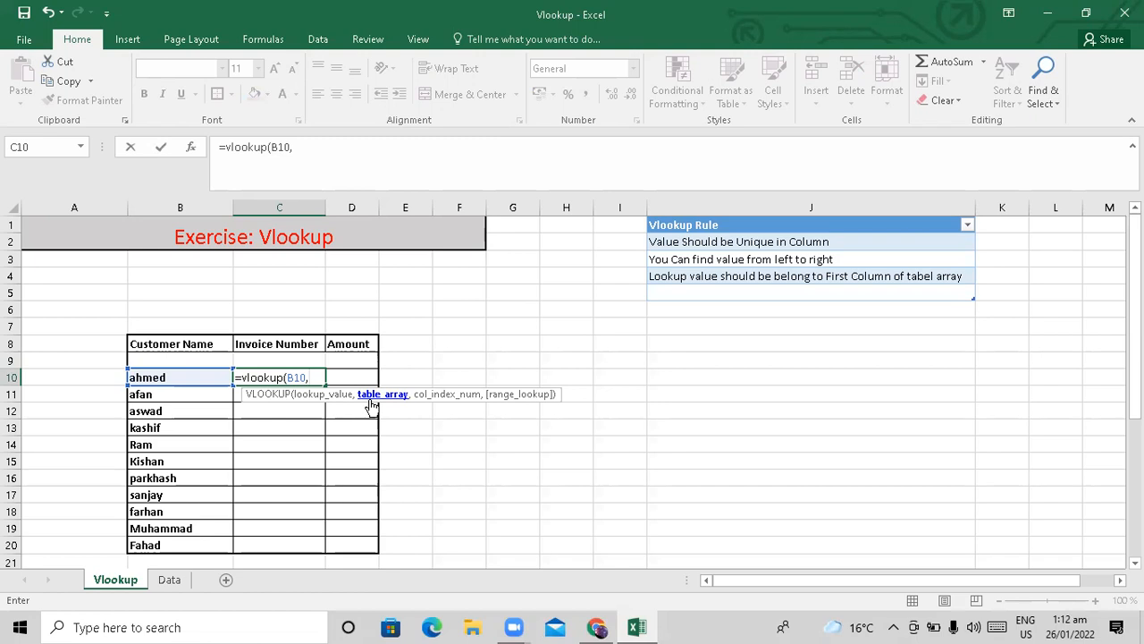
Point the formula's table array at the Table3 range on the Data sheet.
left_click(172, 579)
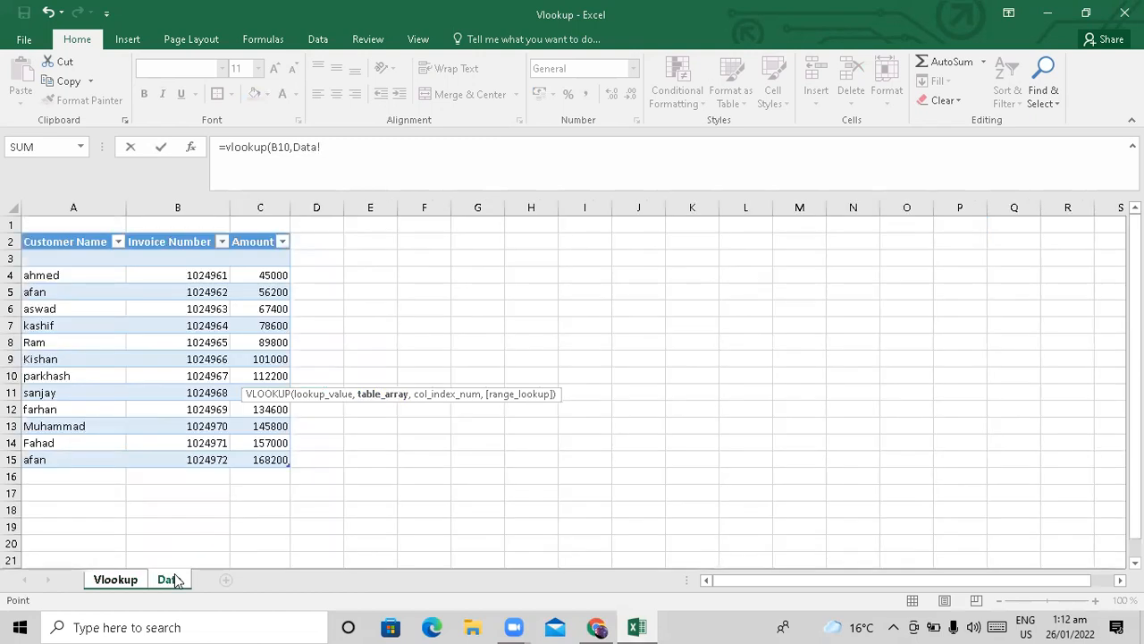
key("Up")
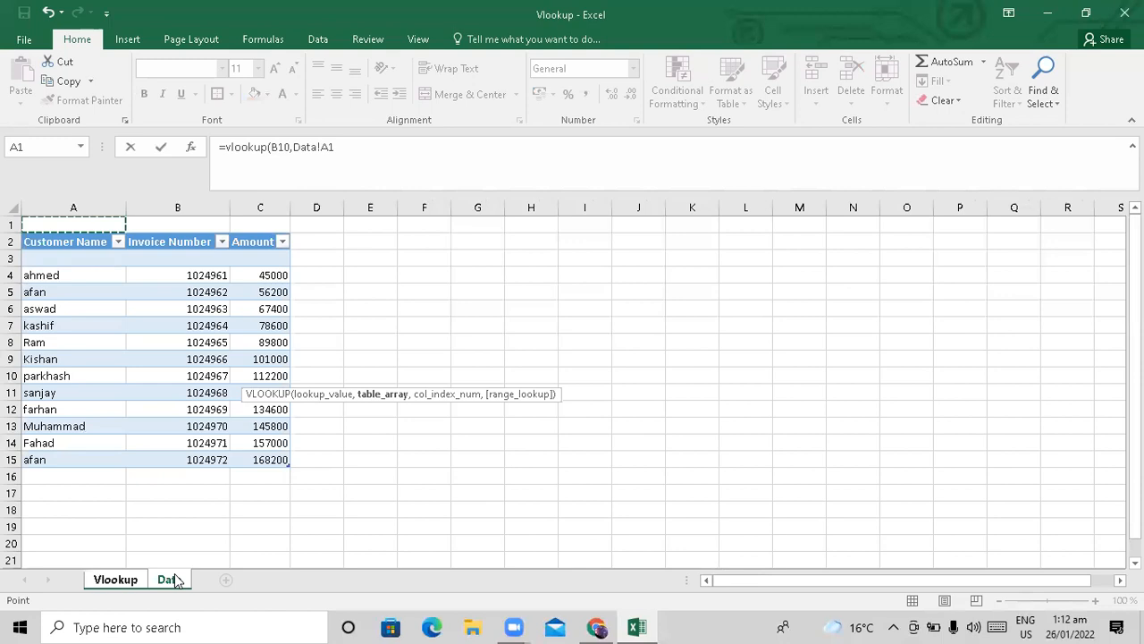
key("Down")
key("shift+Right")
key("shift+Right")
key("shift+Down")
key("shift+Down")
key("shift+Down")
key("shift+Down")
key("shift+Down")
key("shift+Down")
key("shift+Down")
key("shift+Down")
key("shift+Down")
key("shift+Down")
key("shift+Down")
key("shift+Down")
key("shift+Down")
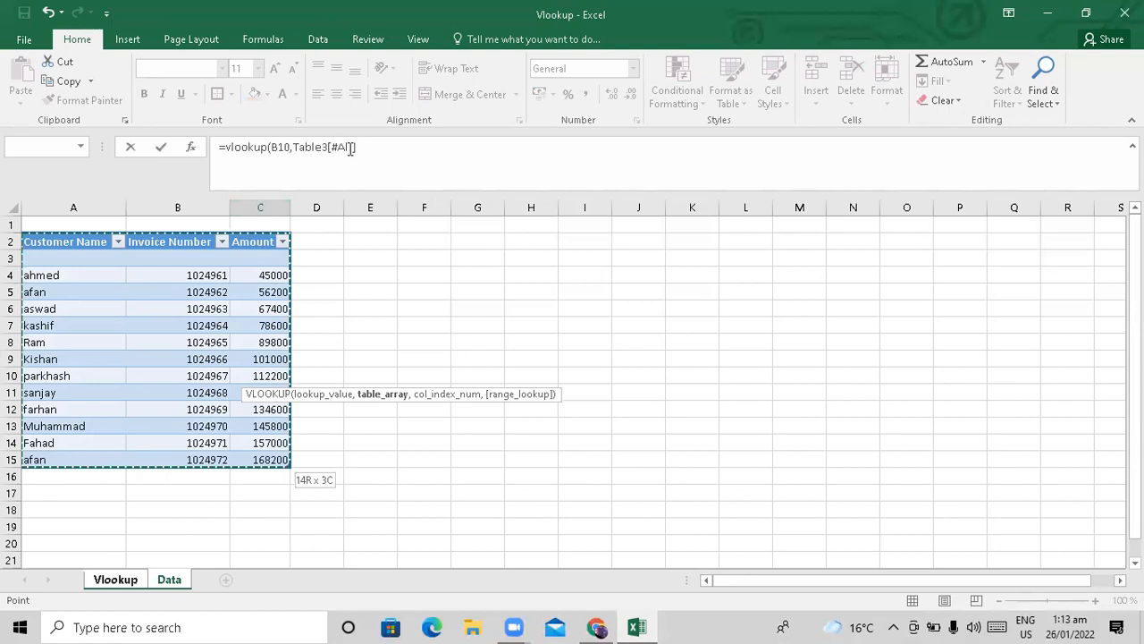
Finish with column index 2 and exact match 0, so C10 returns 1024961.
left_click(369, 148)
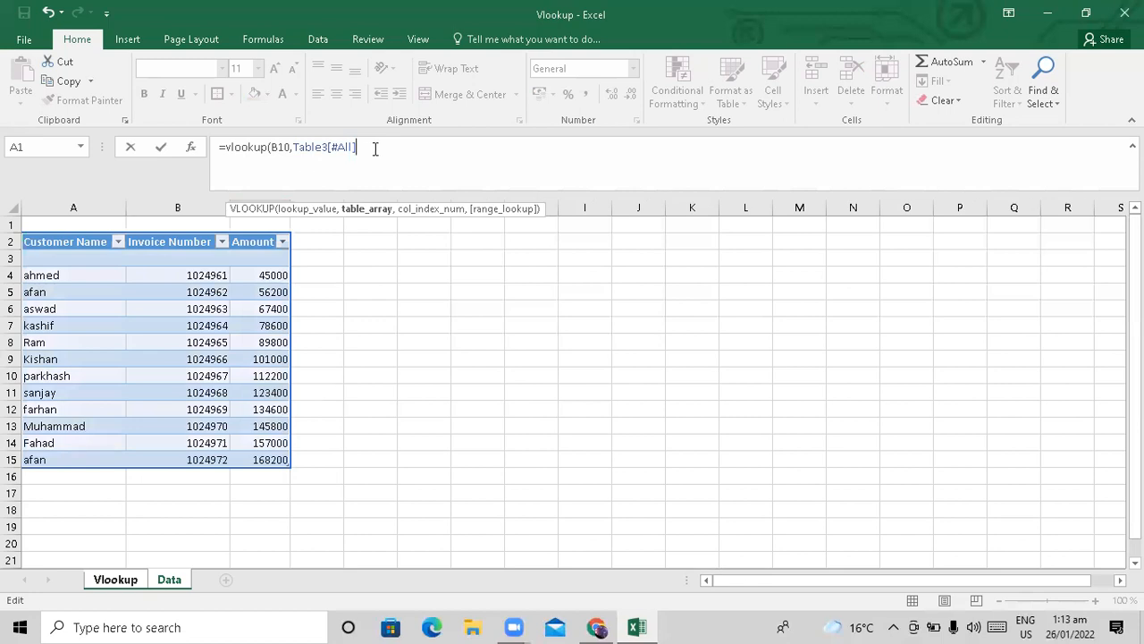
type(",2")
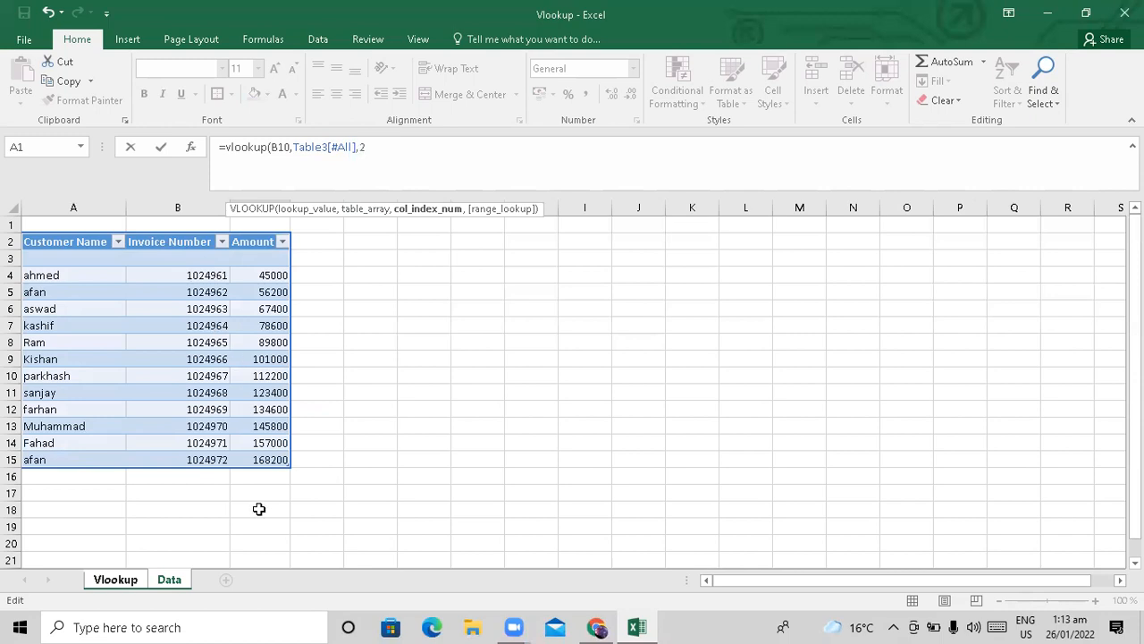
type(",")
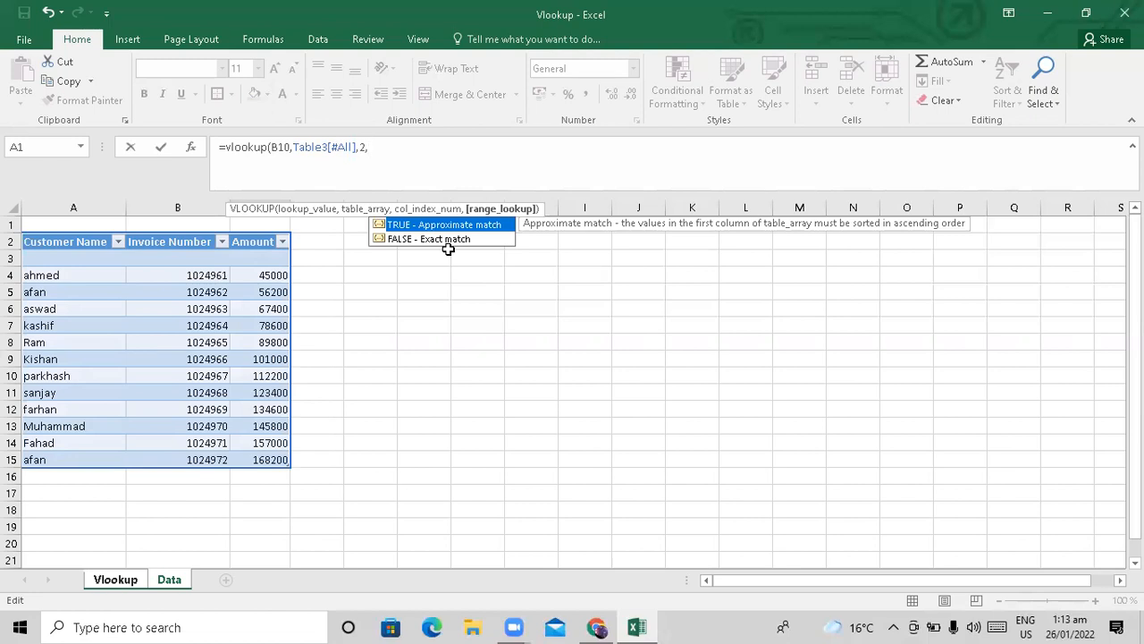
type("false")
key("BackSpace")
key("BackSpace")
key("BackSpace")
key("BackSpace")
key("BackSpace")
type("0)")
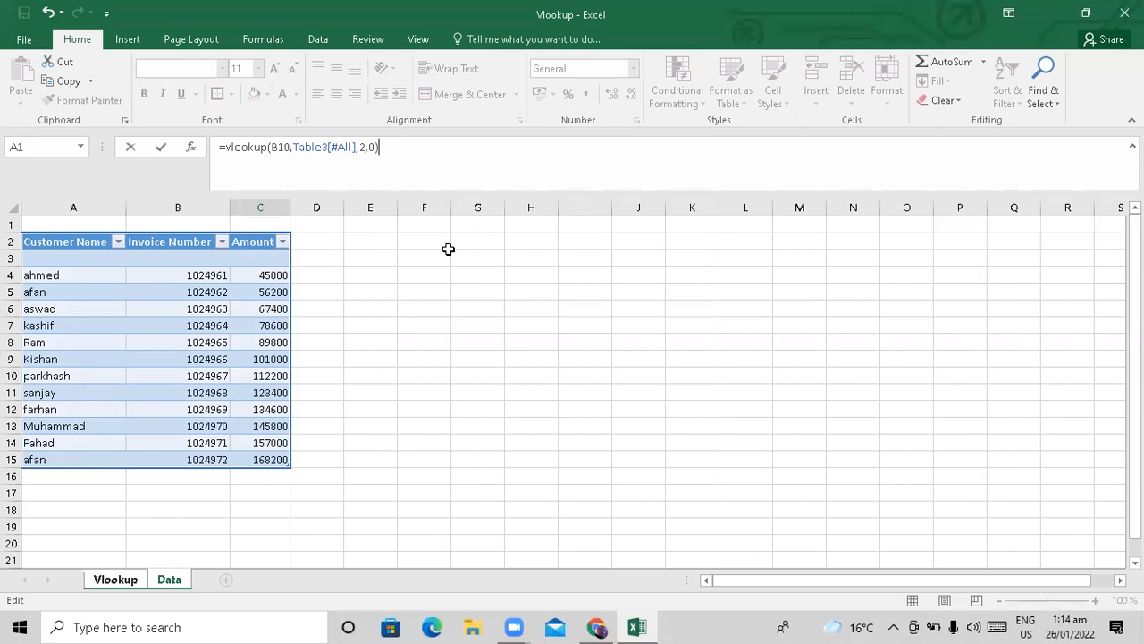
key("Return")
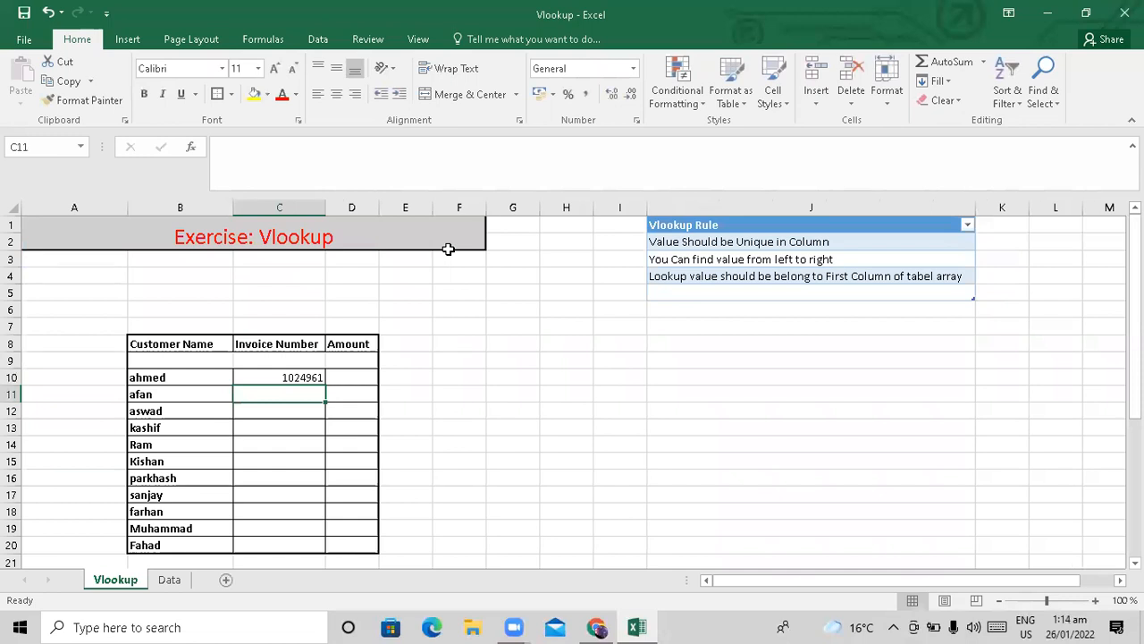
key("Up")
key("ctrl+c")
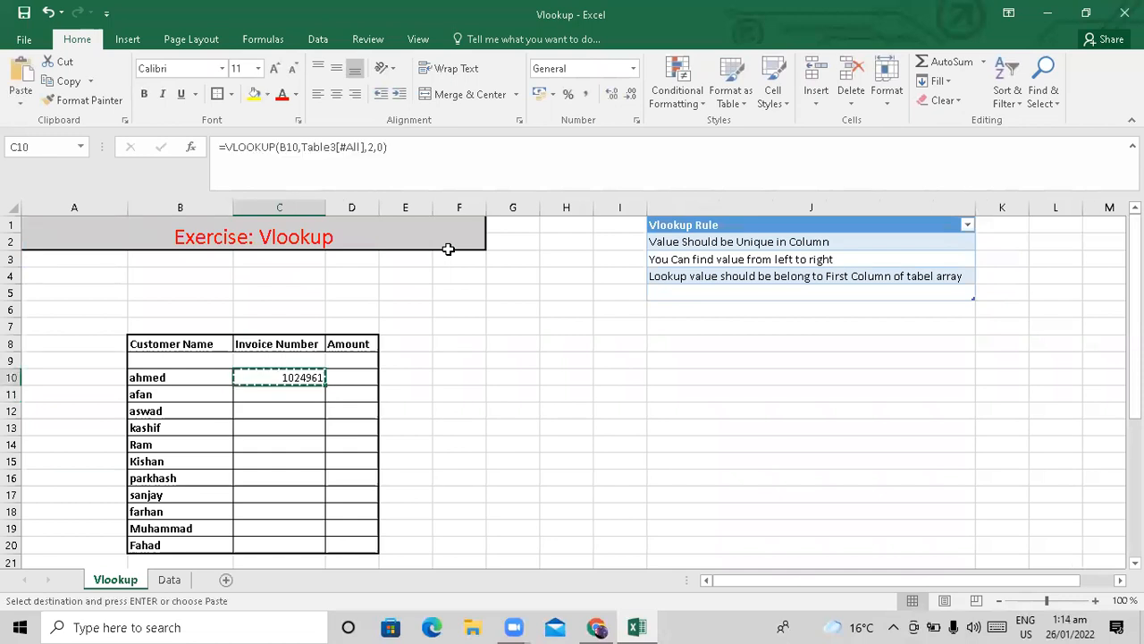
key("shift+Down")
key("shift+Down")
key("shift+Down")
key("shift+Down")
key("shift+Down")
key("shift+Down")
key("shift+Down")
key("shift+Down")
key("shift+Down")
key("shift+Down")
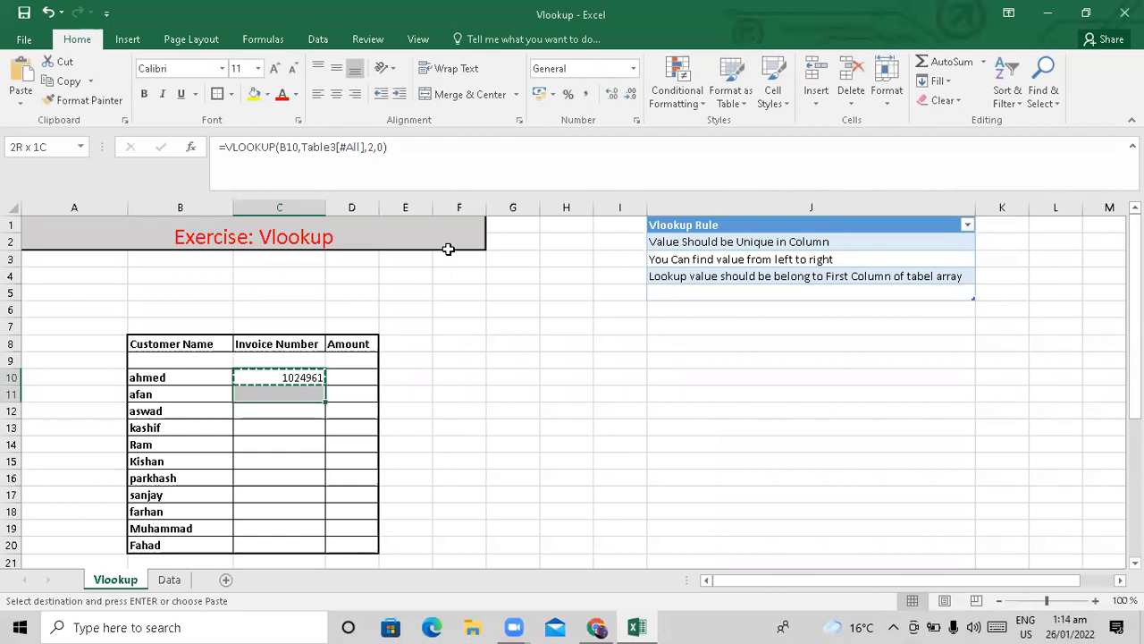
key("shift+Up")
key("shift+Down")
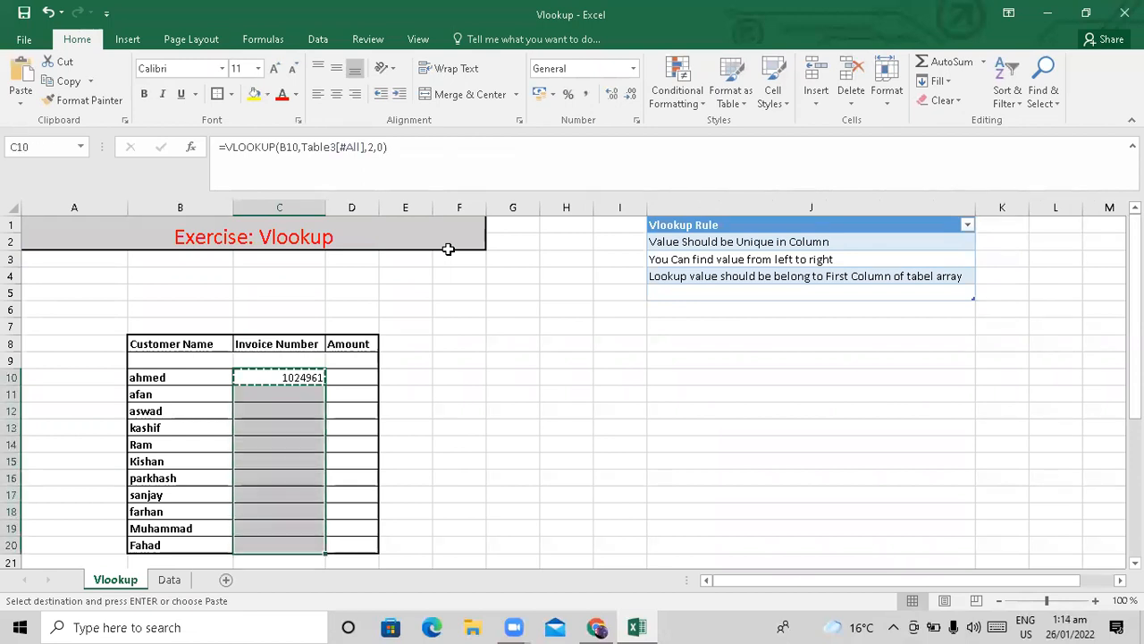
key("ctrl+v")
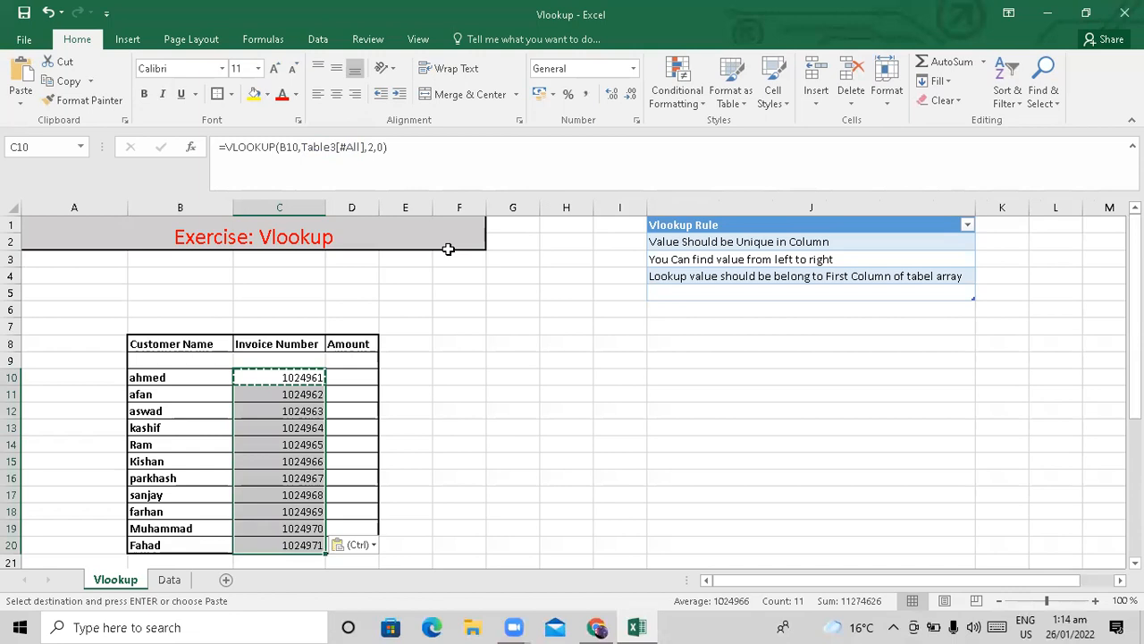
key("Right")
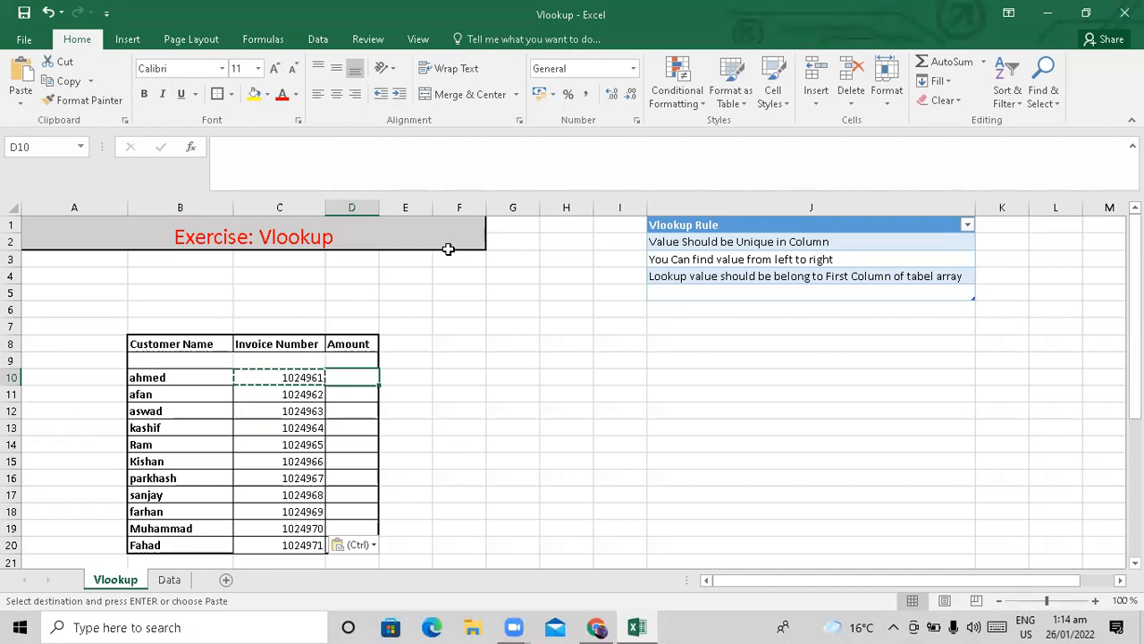
Enter =VLOOKUP(B10,Table3[#All],3,0) in D10 to fetch ahmed's amount.
type("=vloo")
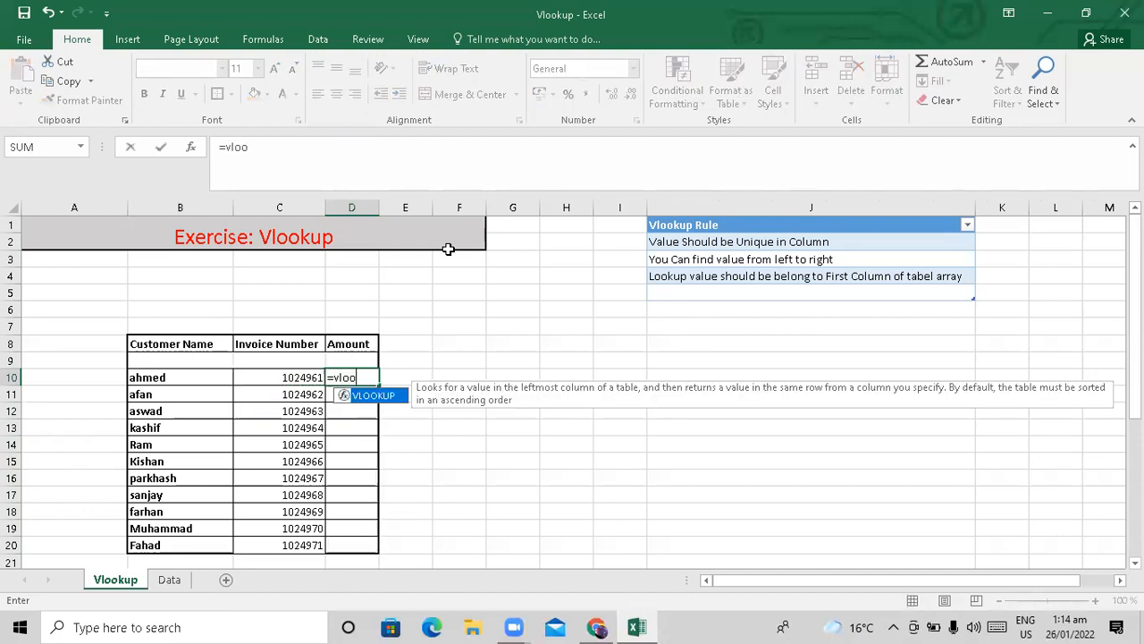
key("Tab")
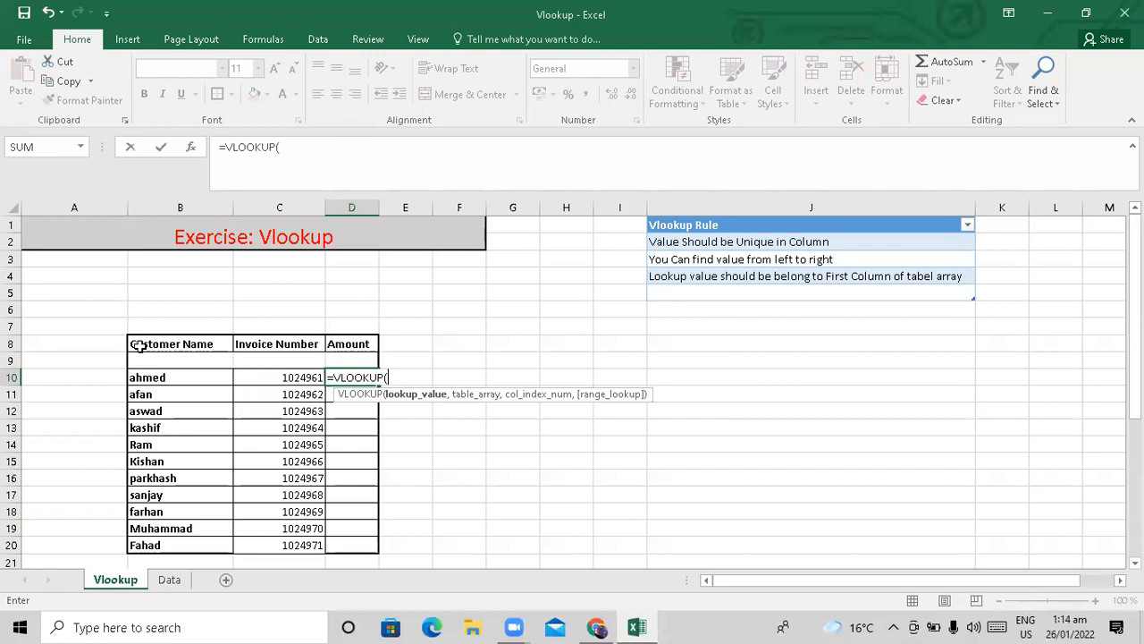
left_click(173, 377)
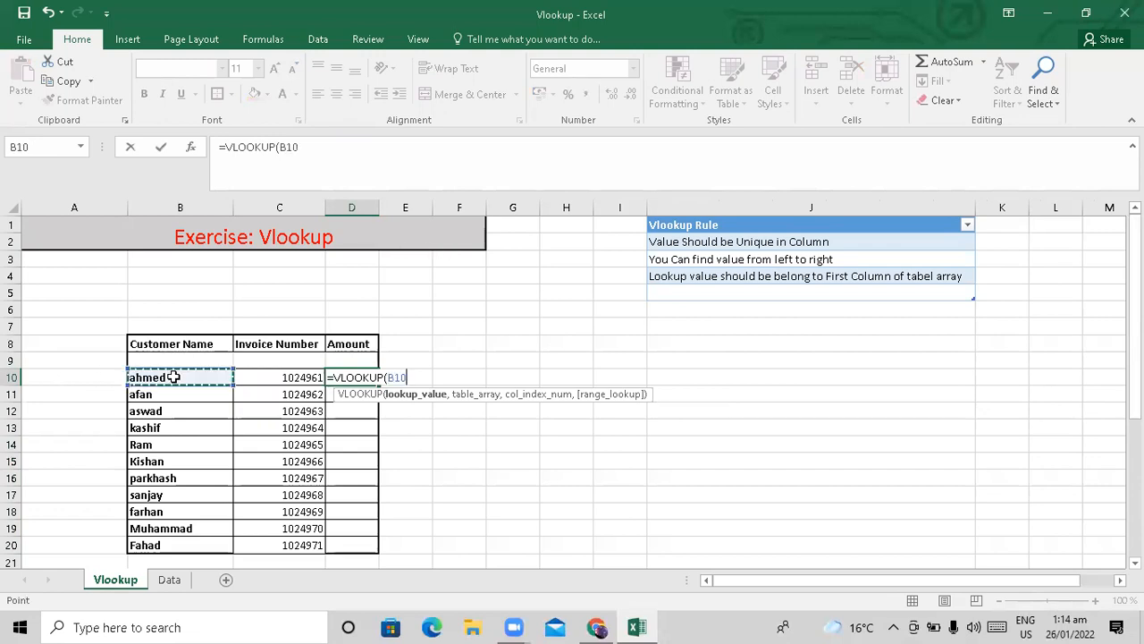
type(",")
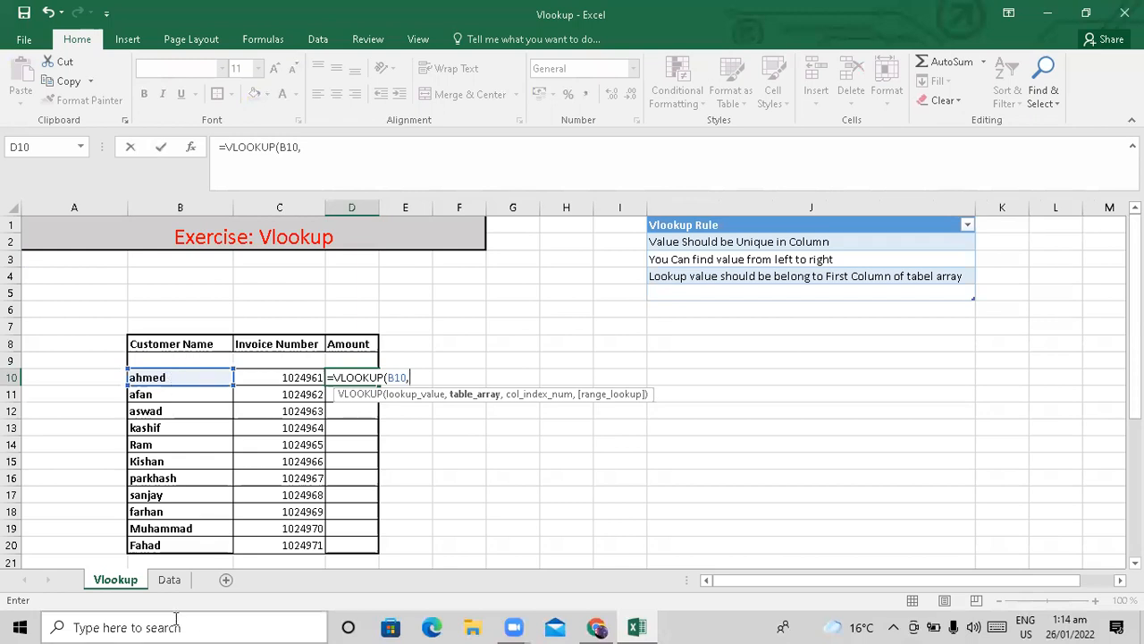
left_click(169, 580)
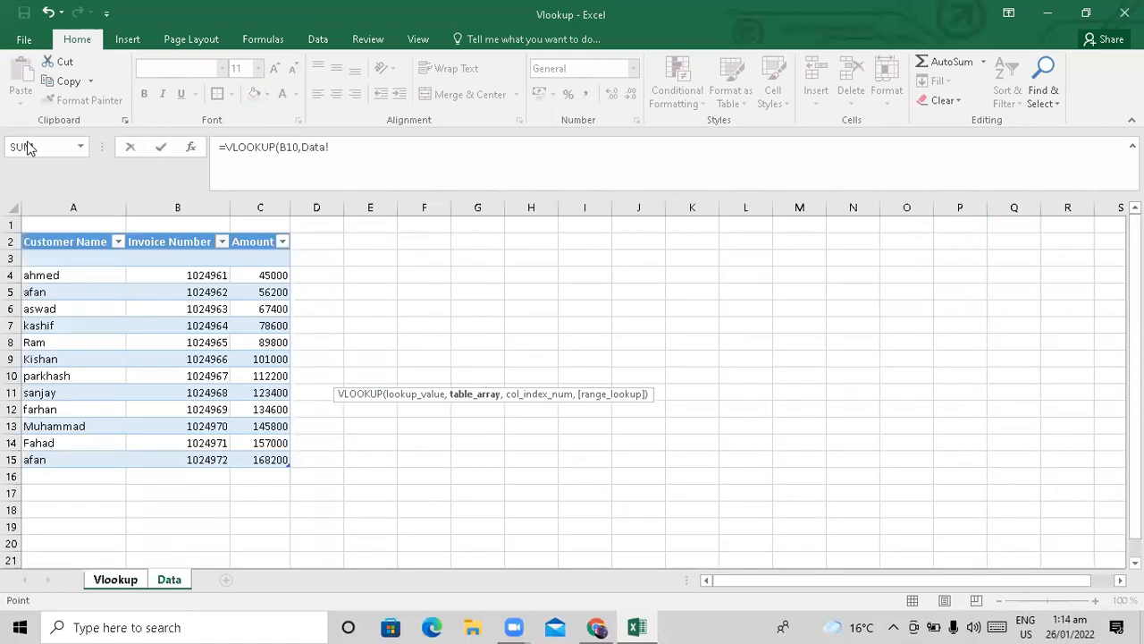
left_click(75, 242)
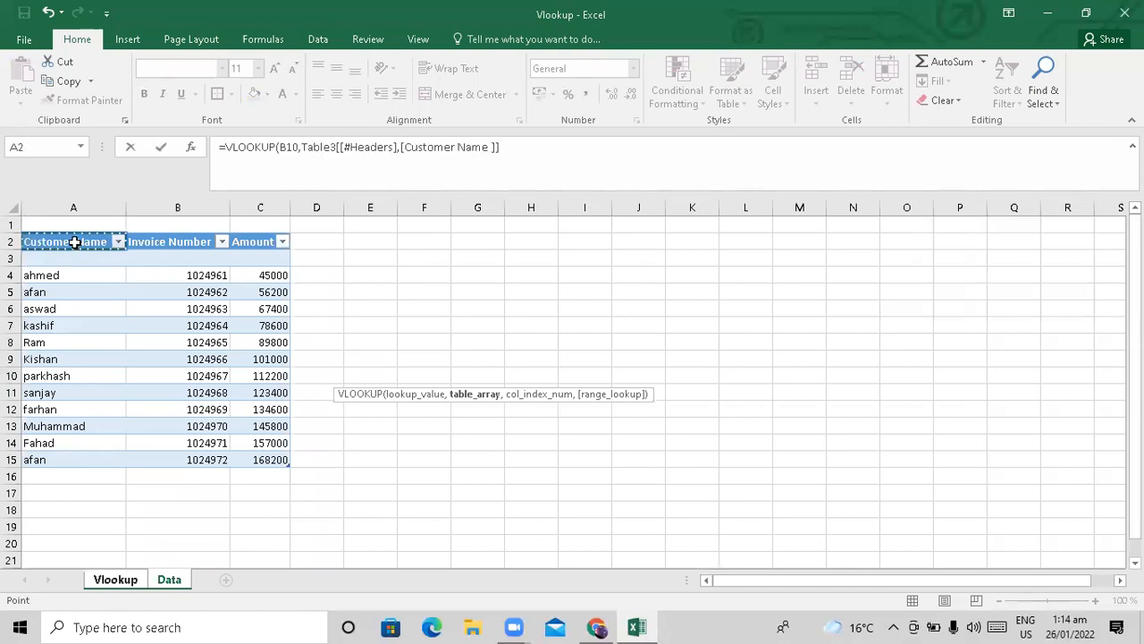
key("shift+Right")
key("shift+Right")
key("shift+Down")
key("shift+Down")
key("shift+Down")
key("shift+Down")
key("shift+Down")
key("shift+Down")
key("shift+Down")
key("shift+Down")
key("shift+Down")
key("shift+Down")
key("shift+Down")
key("shift+Down")
key("shift+Down")
type(",")
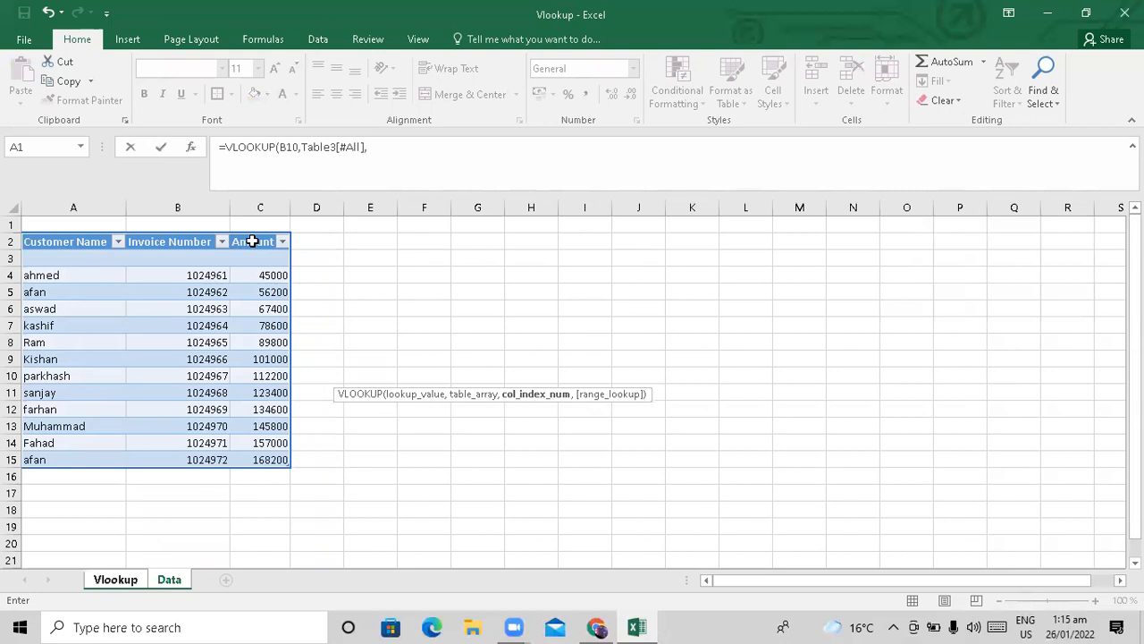
type("3,")
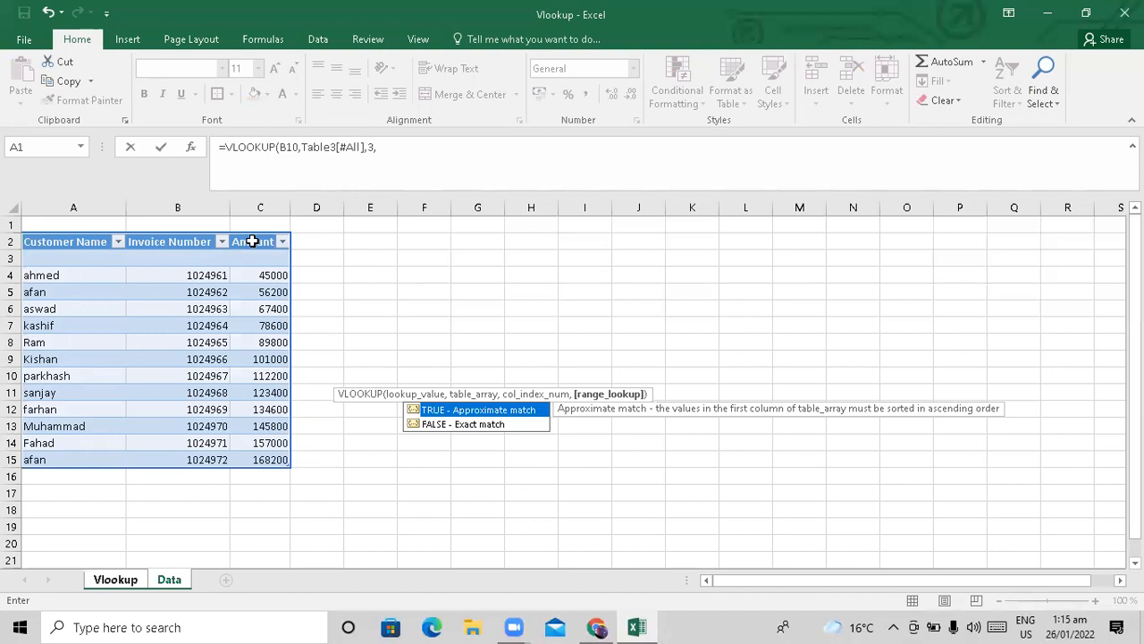
type("0)")
key("Return")
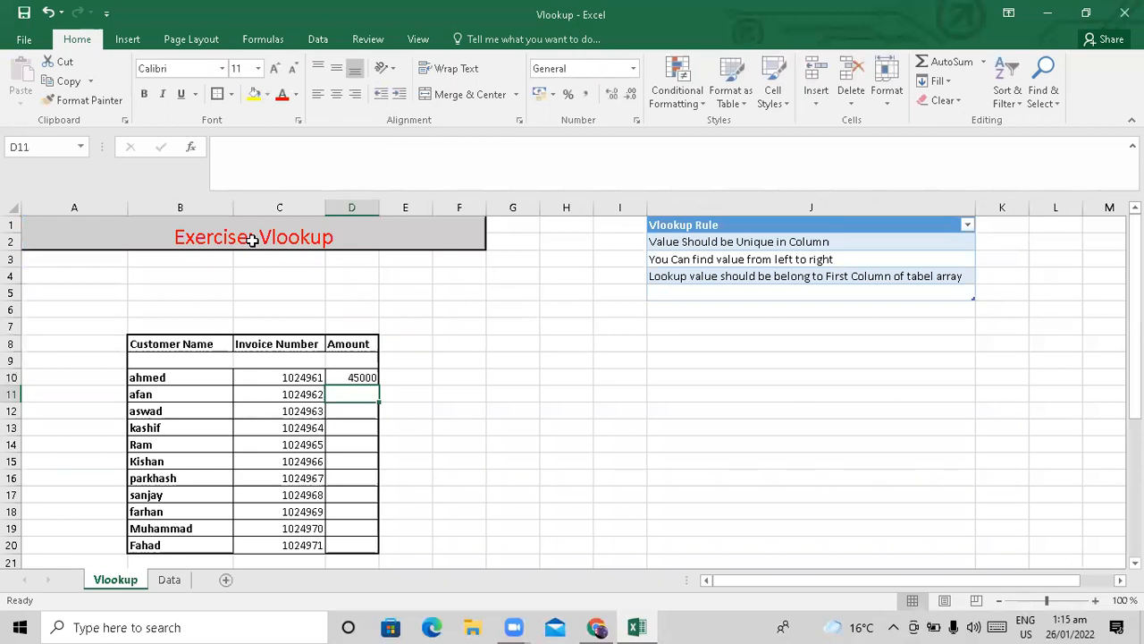
Copy the D10 formula down through D11:D20 in the Amount column.
key("Up")
key("ctrl+c")
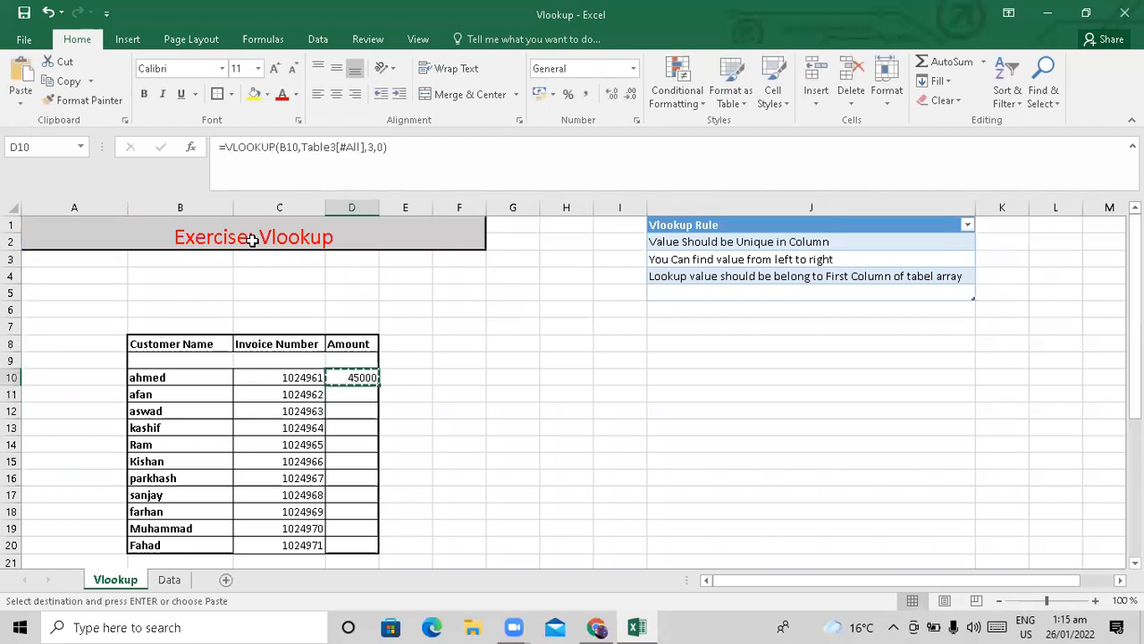
key("Left")
key("ctrl+Down")
key("Right")
key("shift+Up")
key("shift+Up")
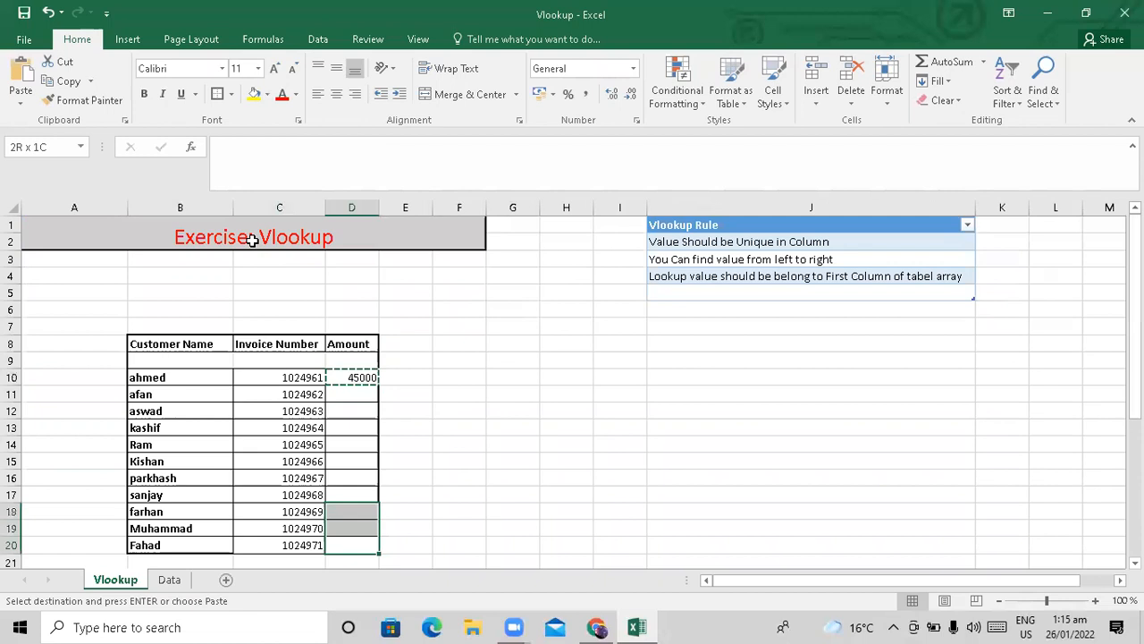
key("shift+Up")
key("shift+Up")
key("shift+Up")
key("shift+Up")
key("shift+Up")
key("shift+Up")
key("shift+Up")
key("shift+Up")
key("shift+Up")
key("shift+Down")
key("ctrl+v")
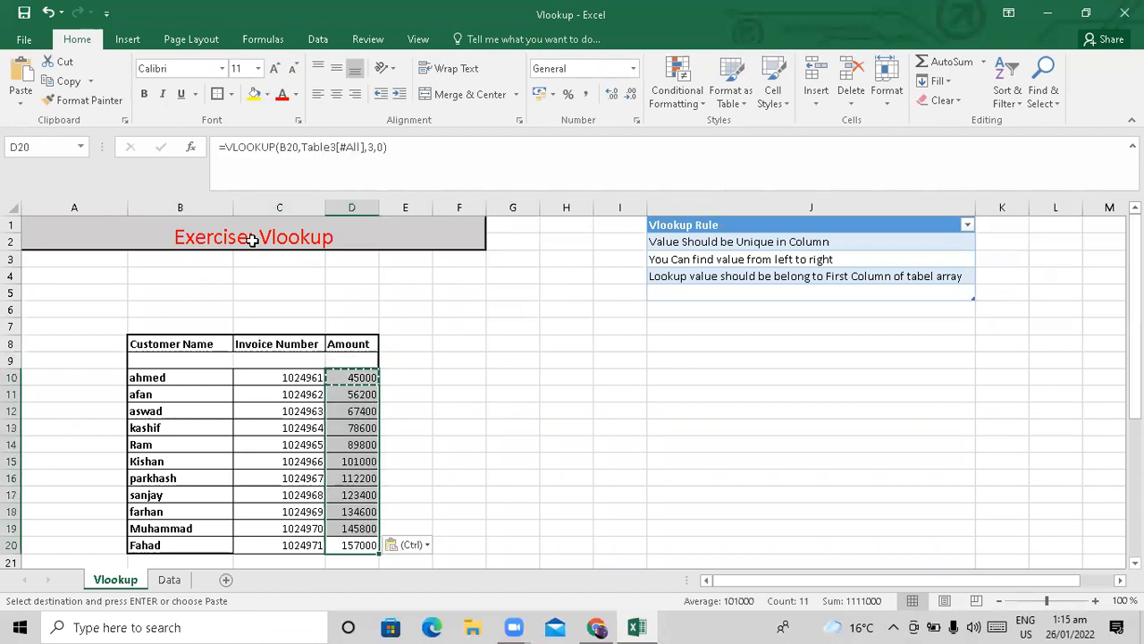
key("Right")
key("Right")
key("Right")
key("Right")
key("Right")
key("Right")
key("Right")
key("Right")
key("Right")
key("Right")
key("Right")
key("Left")
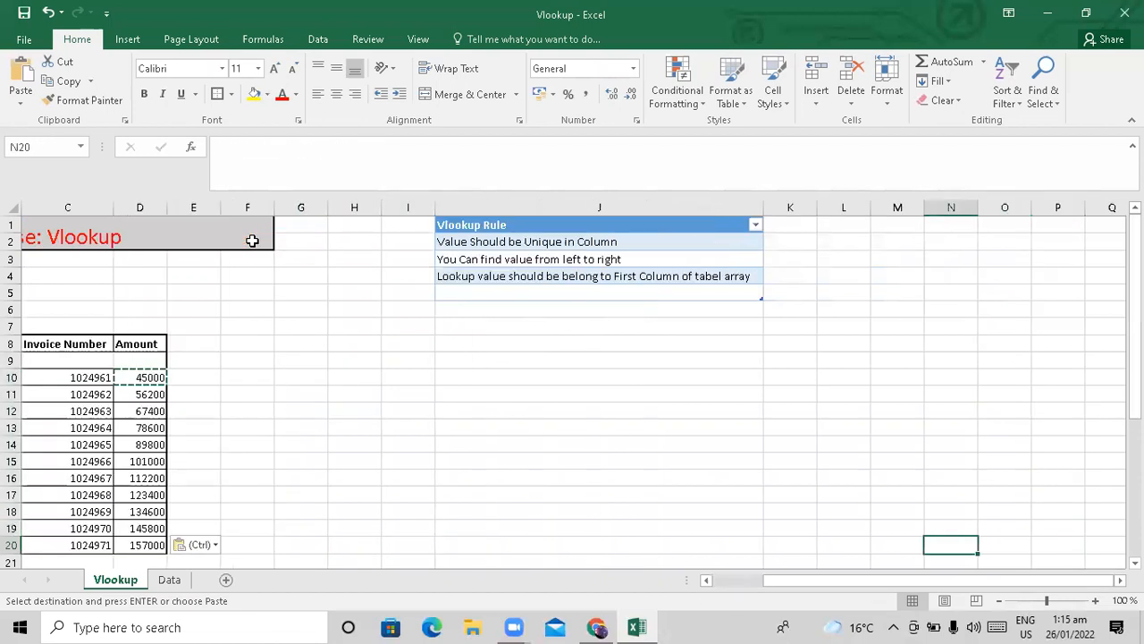
key("Home")
key("Up")
key("Up")
key("Up")
key("Up")
key("Up")
key("Up")
key("Up")
key("Up")
key("Up")
key("Up")
key("Up")
key("Up")
key("Up")
key("Up")
key("Up")
key("Up")
key("Up")
key("Up")
key("Down")
key("Down")
key("Down")
key("Down")
key("Down")
key("Down")
key("Down")
key("Down")
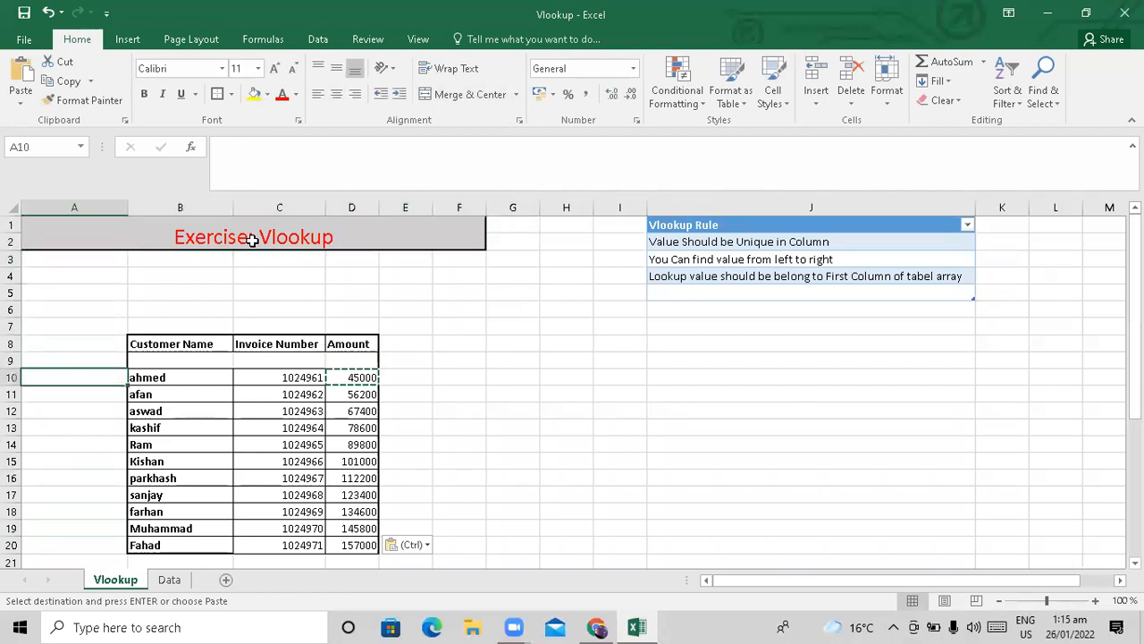
key("Right")
key("Right")
key("Right")
key("Right")
key("Right")
key("Right")
key("Right")
key("Right")
key("Right")
key("Up")
key("Up")
key("Up")
key("Up")
key("Up")
key("Up")
key("Up")
key("Up")
key("Up")
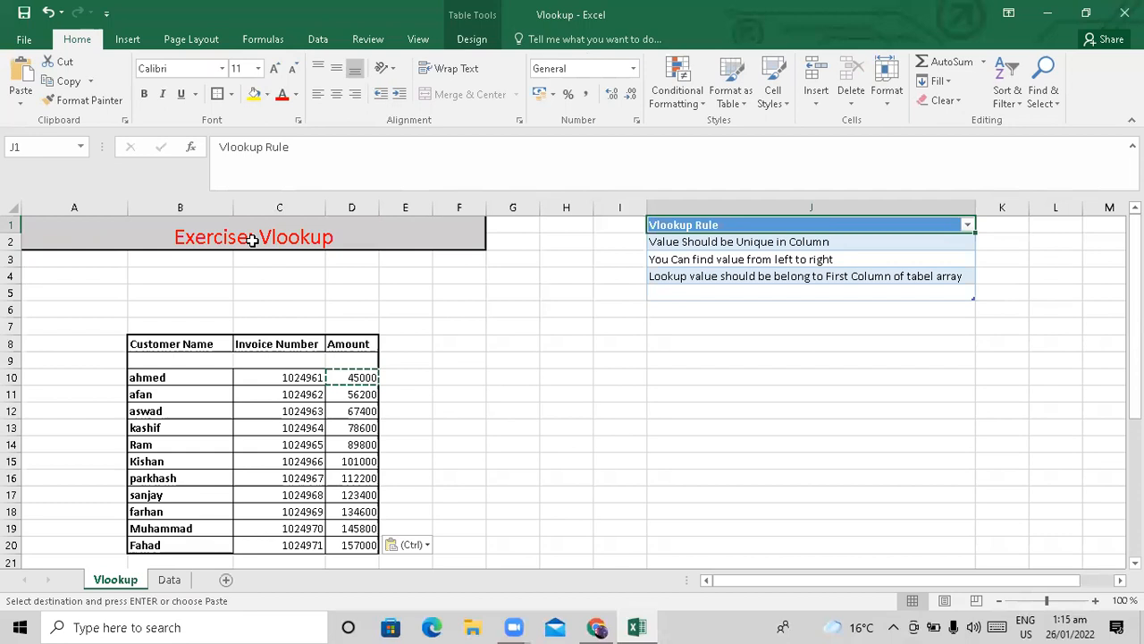
key("Down")
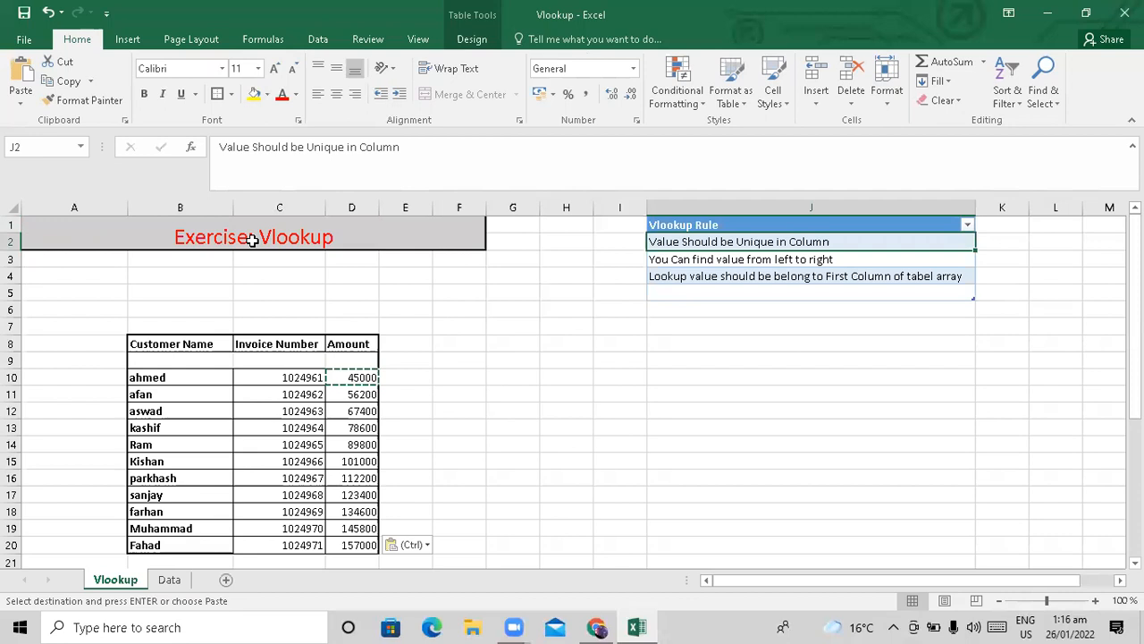
left_click(170, 580)
key("Up")
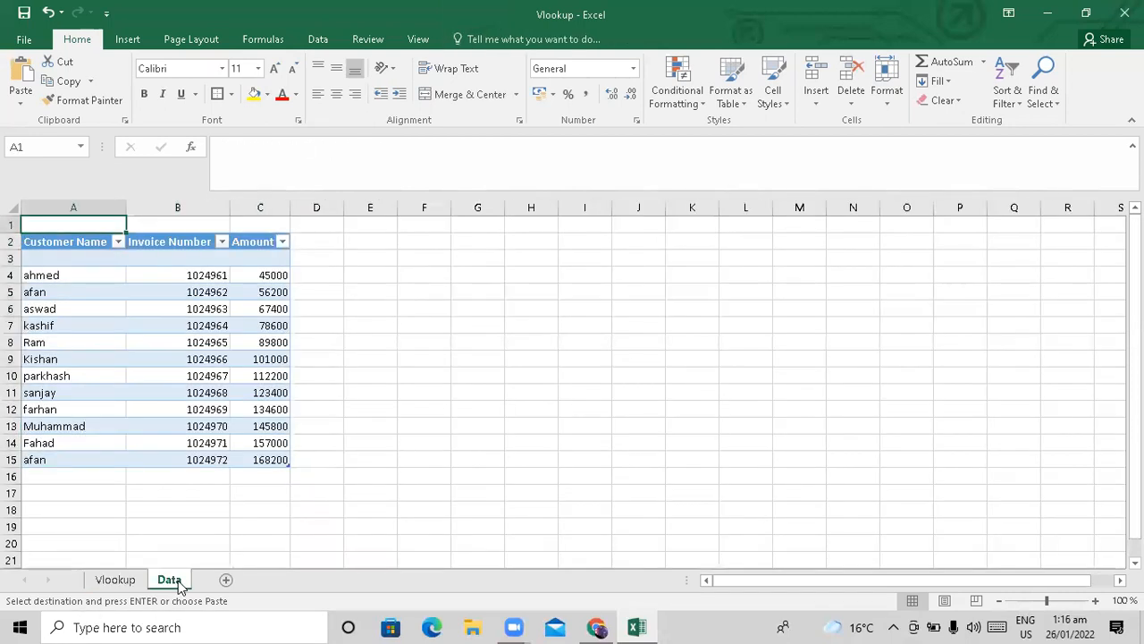
key("Down")
key("Down")
key("Down")
key("Down")
key("Up")
key("Up")
key("Up")
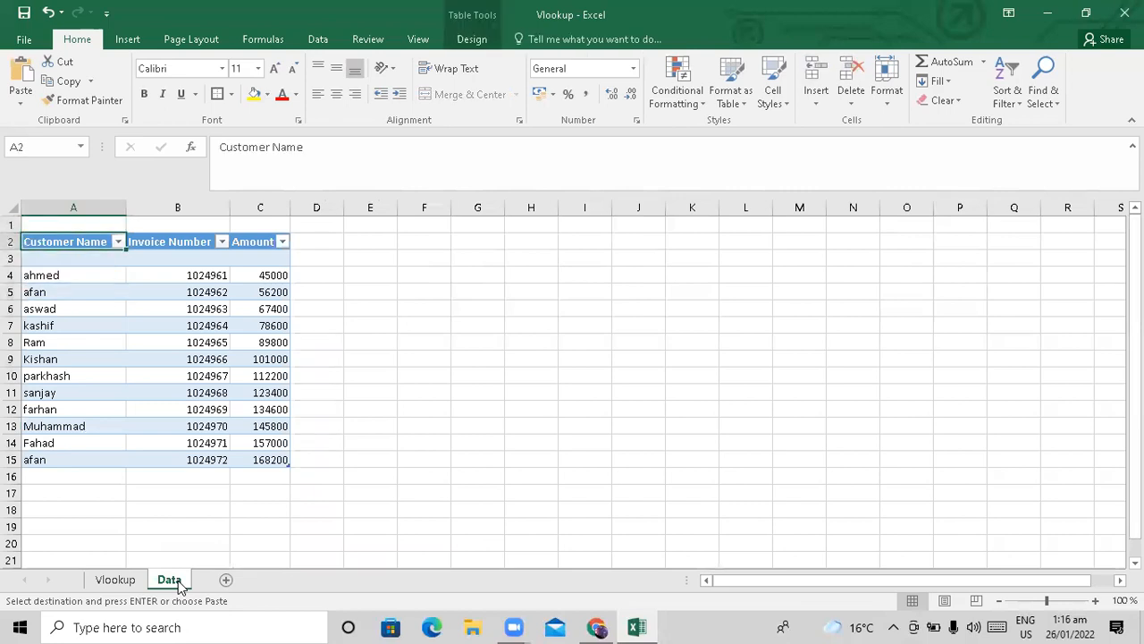
key("shift+Right")
key("shift+Right")
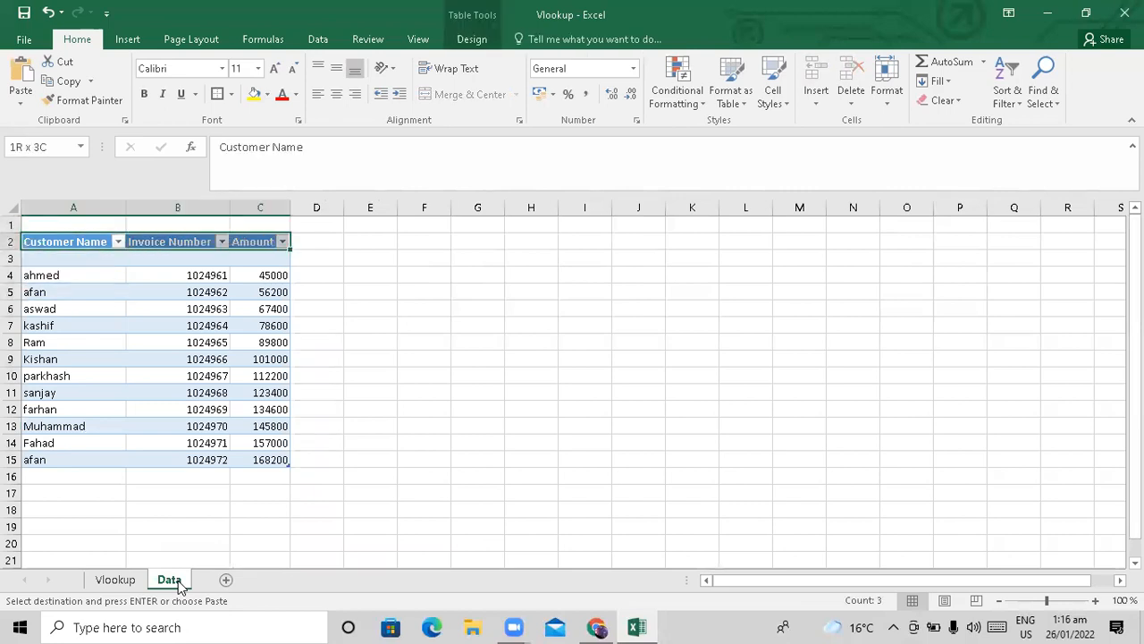
key("ctrl+shift+Down")
key("ctrl+shift+Down")
key("ctrl+Home")
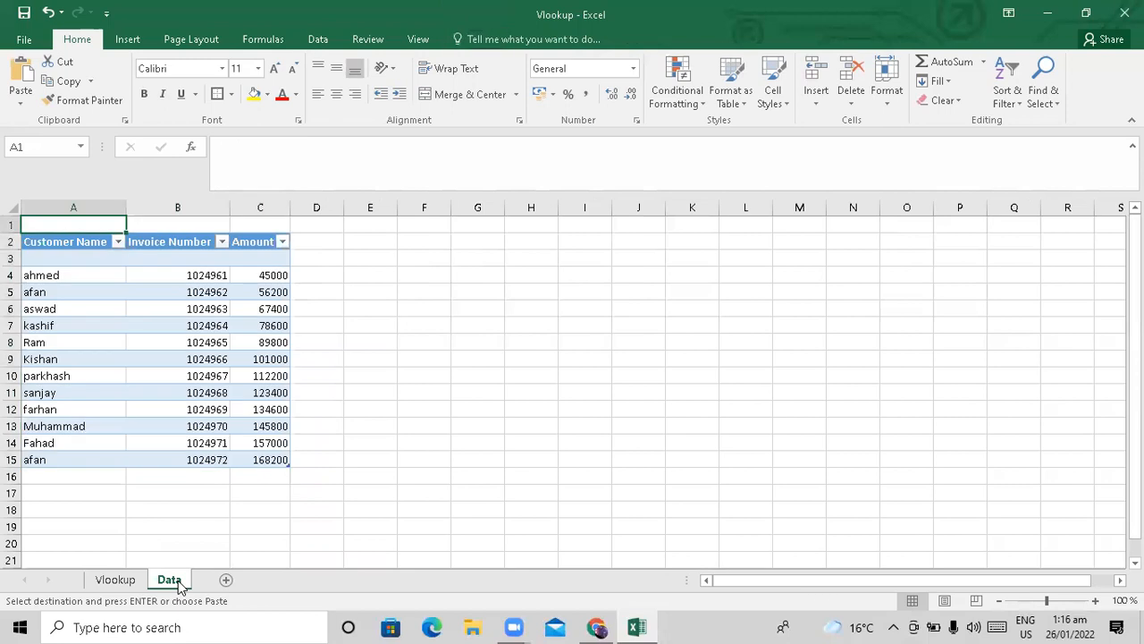
key("Down")
key("Down")
key("Down")
key("Down")
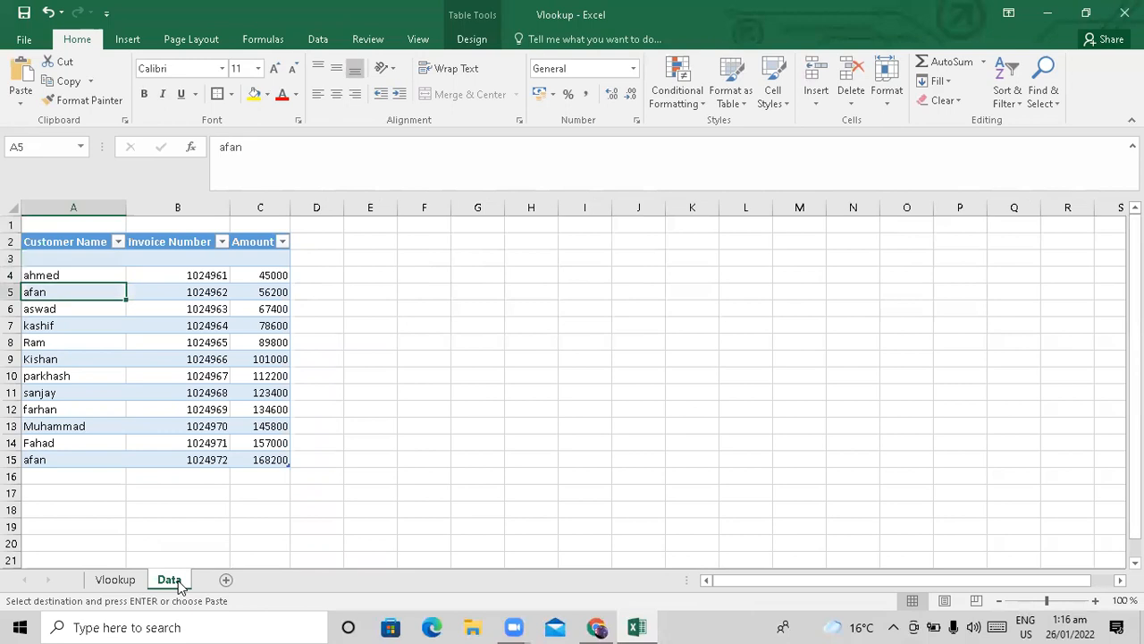
key("Right")
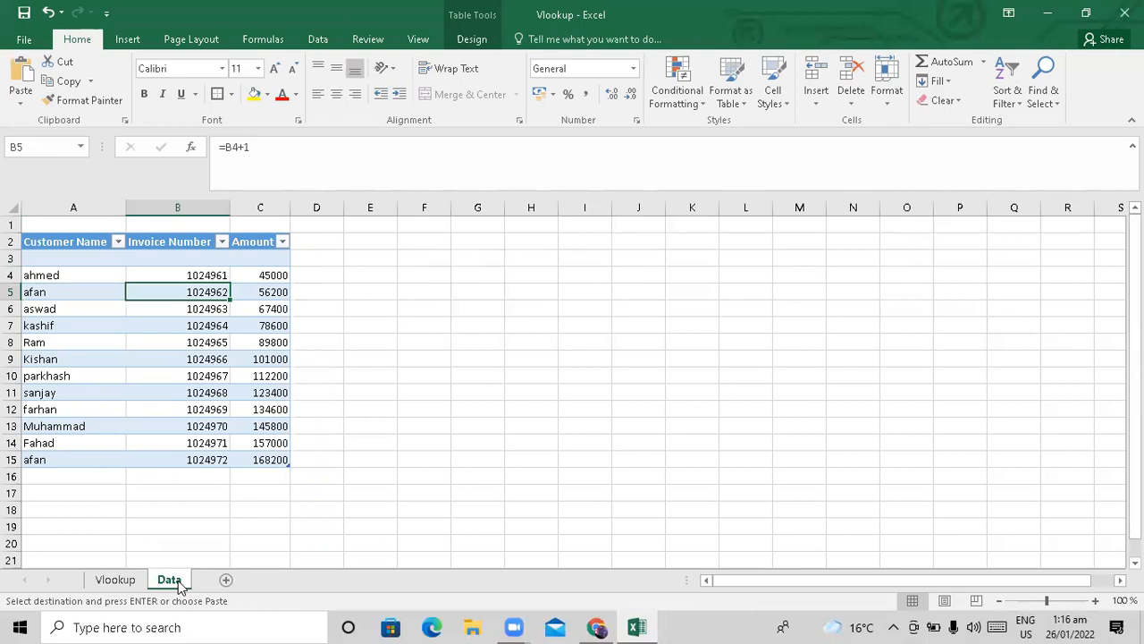
key("Right")
key("Down")
key("Down")
key("Down")
key("Down")
key("Down")
key("Down")
key("Down")
key("Down")
key("Down")
key("Down")
key("Down")
key("Down")
key("Left")
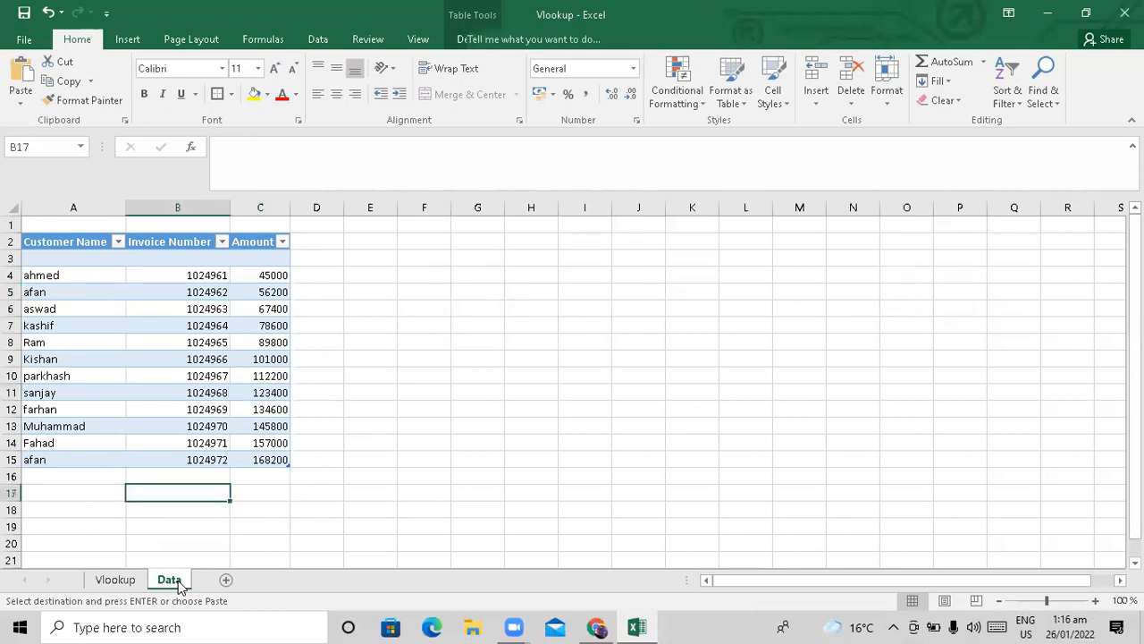
key("Left")
key("Up")
key("Up")
key("Right")
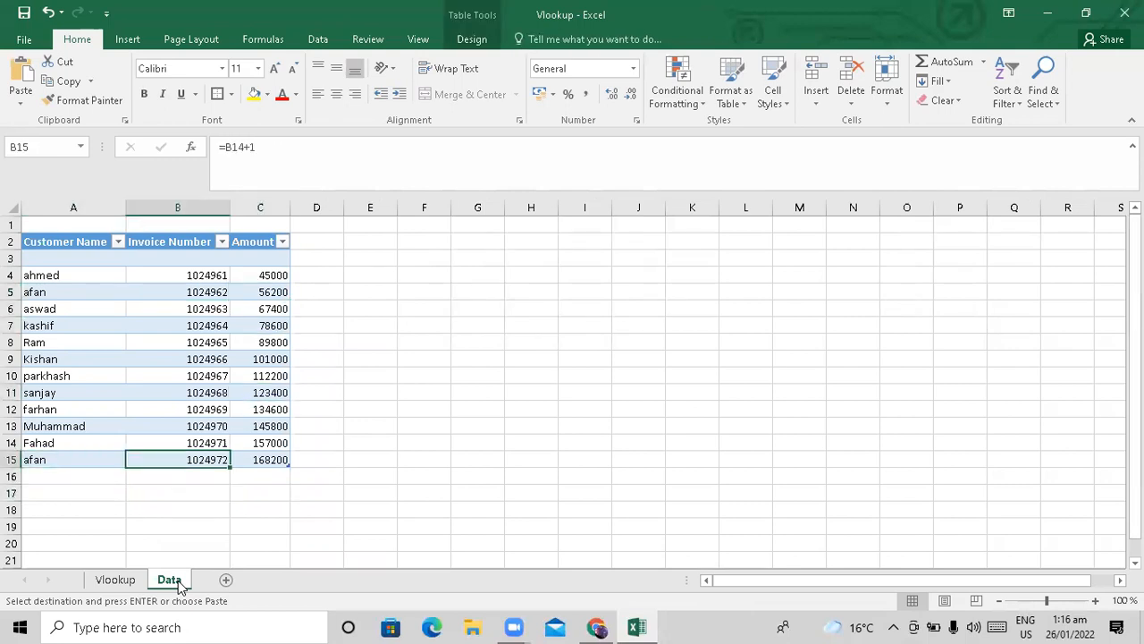
key("Right")
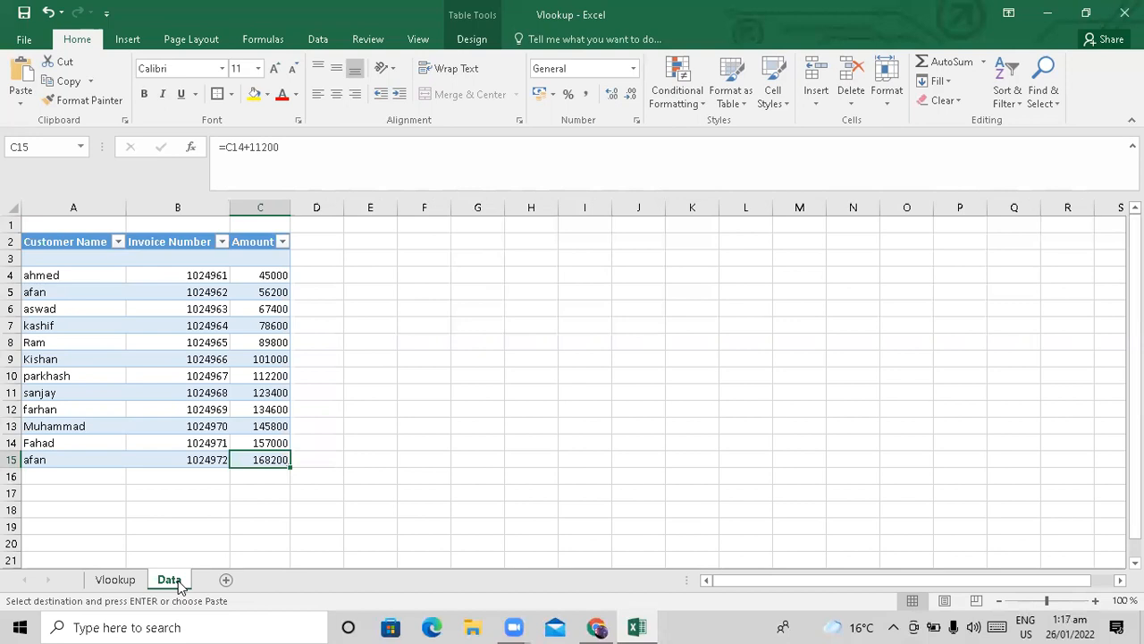
left_click(113, 580)
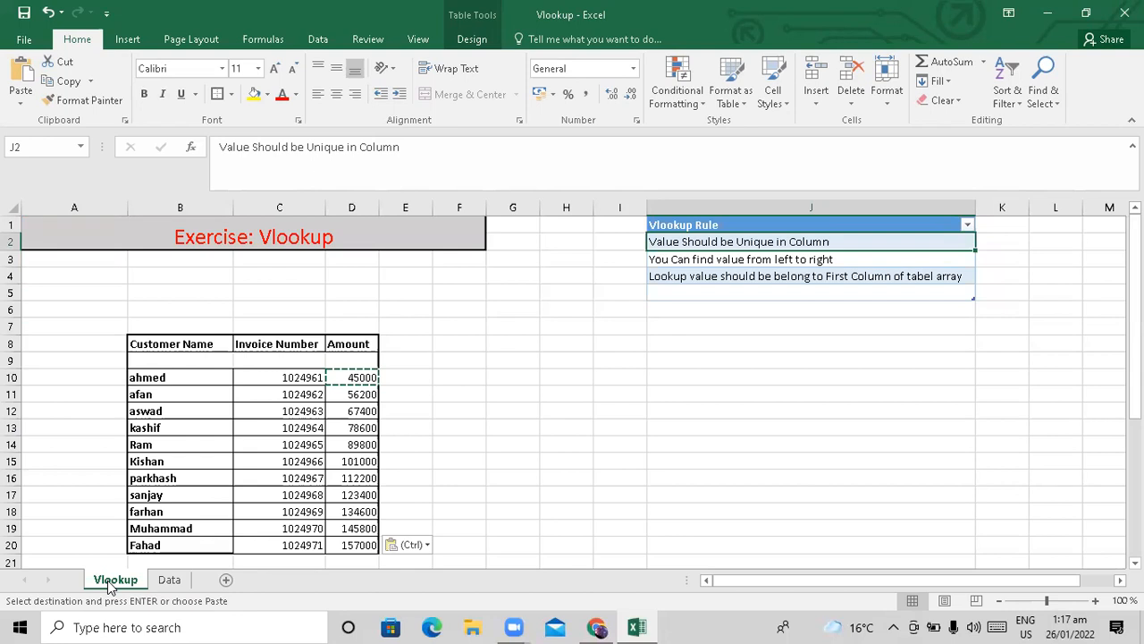
key("Up")
key("Down")
key("Down")
key("Down")
key("Down")
key("Down")
key("Down")
key("Down")
key("Down")
key("Down")
key("Down")
key("Down")
key("Down")
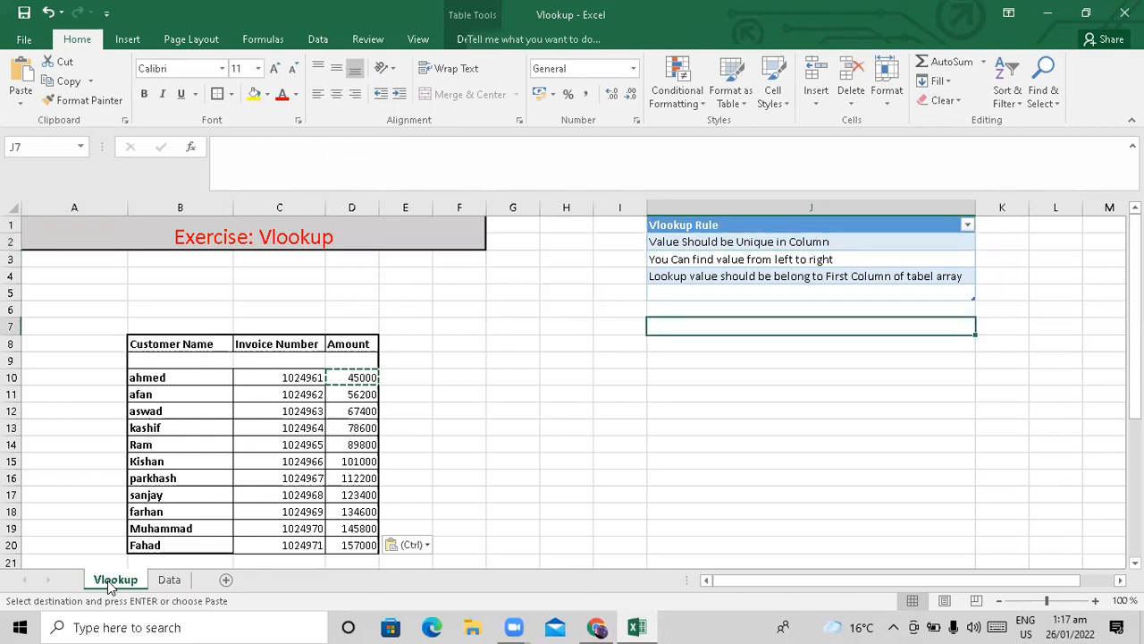
key("Left")
key("Left")
key("Left")
key("Left")
key("Left")
key("Left")
key("Left")
key("Left")
key("Left")
key("Right")
key("Up")
key("Up")
key("Up")
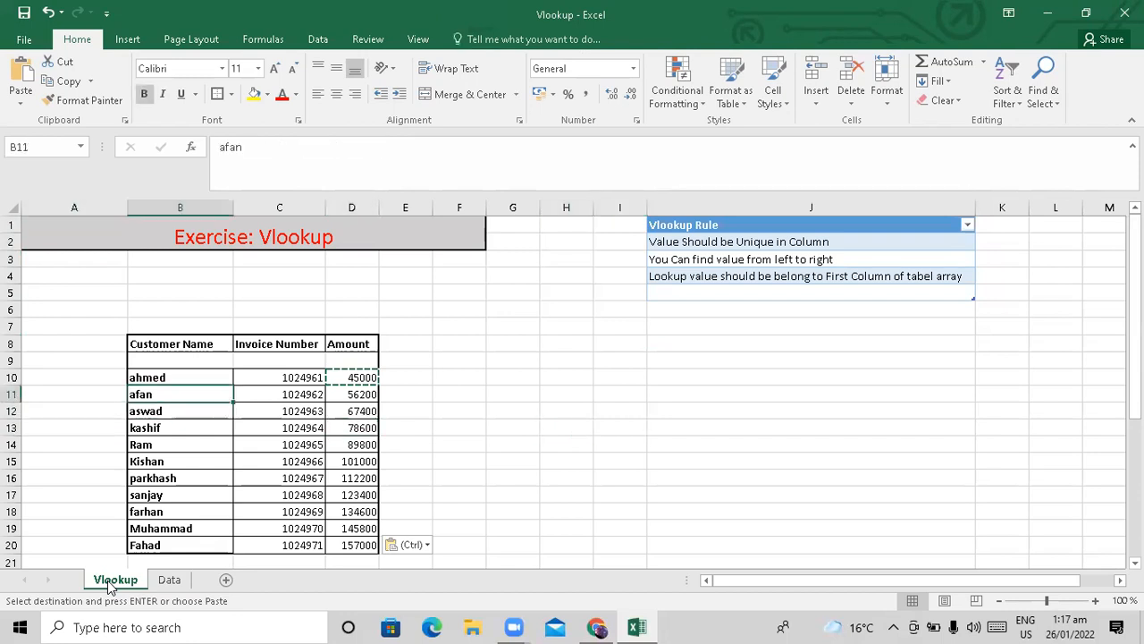
key("Down")
key("Right")
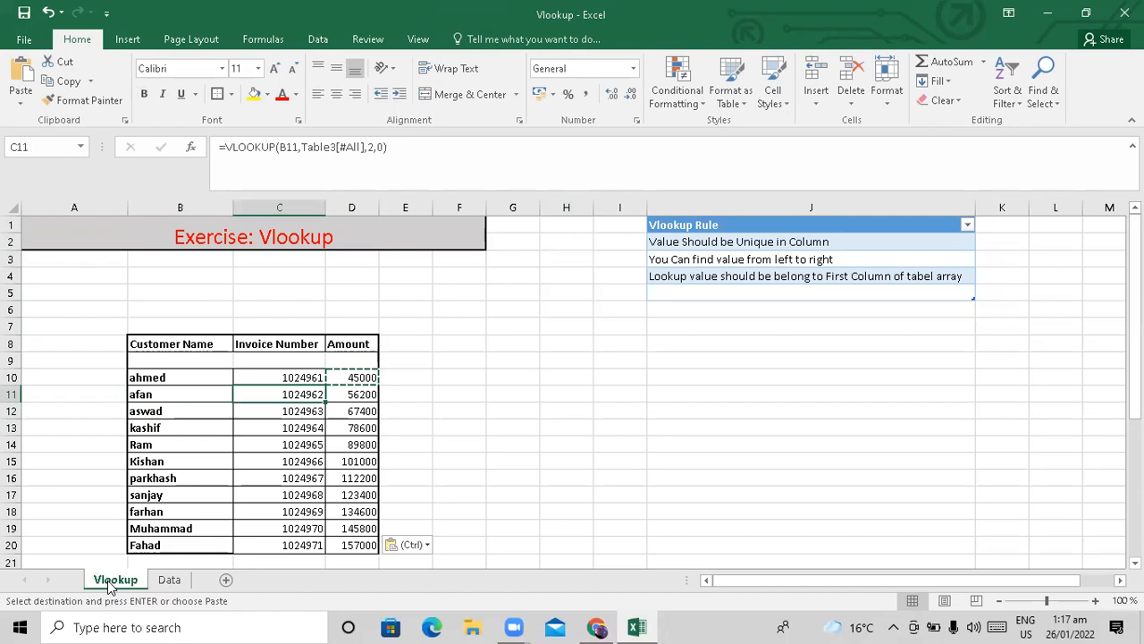
key("Right")
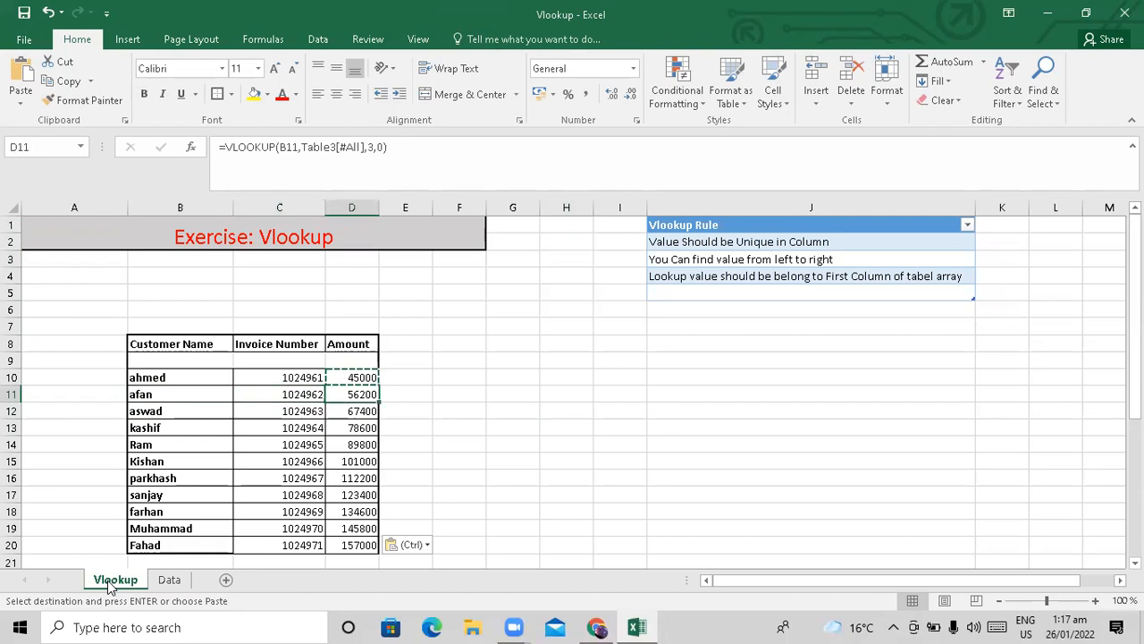
Fill afan's cells B15:C15 and B5:C5 yellow on Data, then return to Vlookup.
left_click(169, 579)
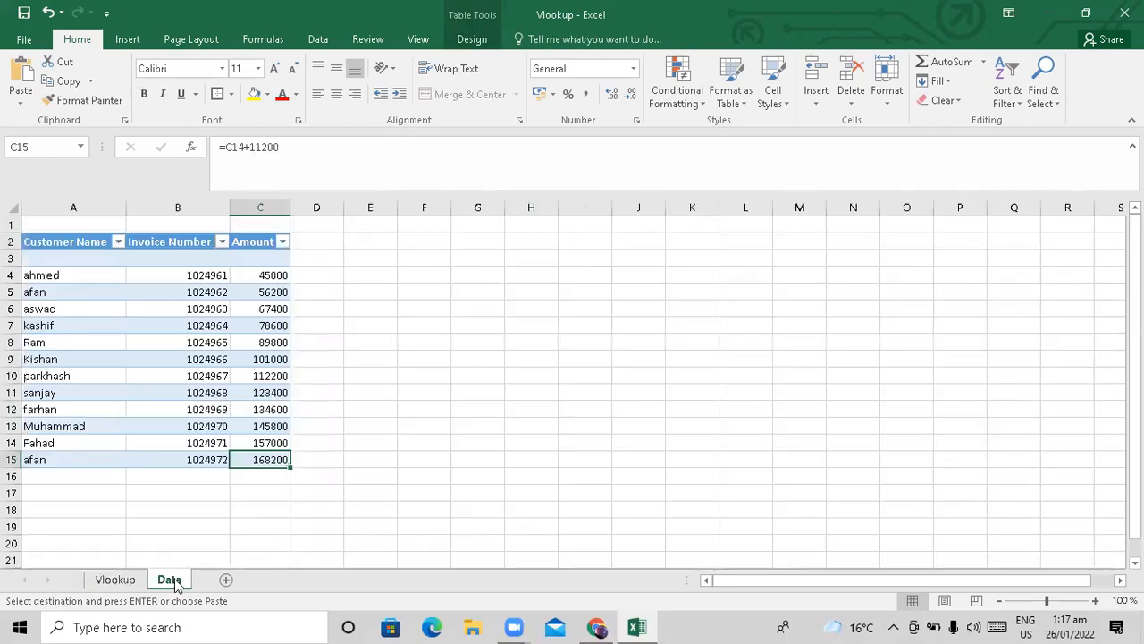
key("Left")
key("Right")
key("Left")
key("shift+Right")
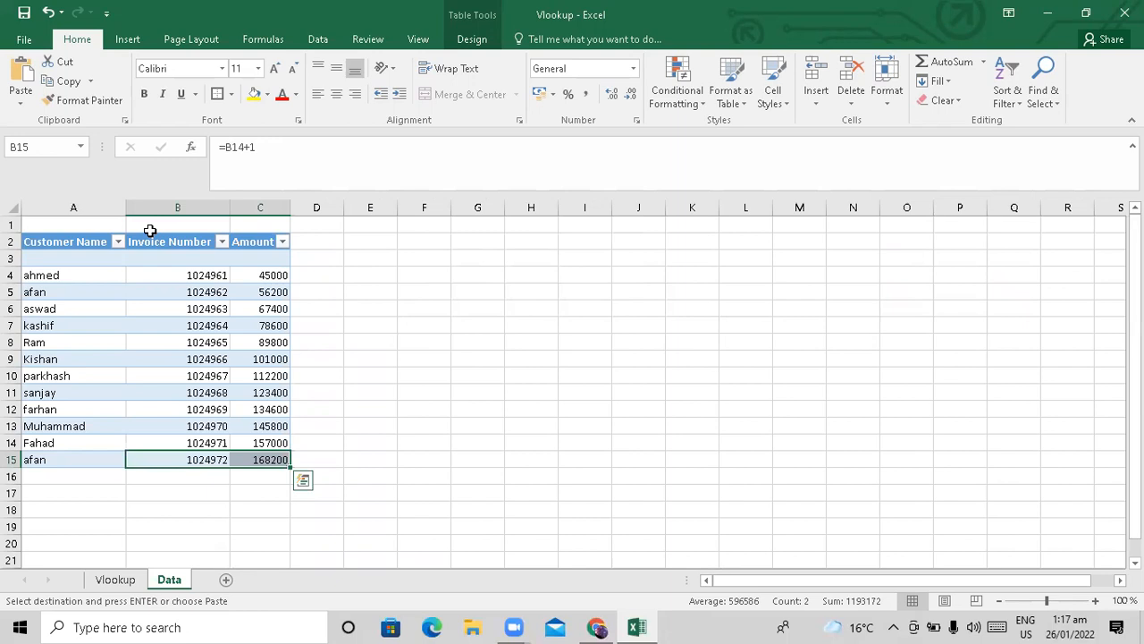
left_click(254, 94)
key("Up")
key("Up")
key("Up")
key("Up")
key("Up")
key("Up")
key("Up")
key("Up")
key("Up")
key("Up")
key("Up")
key("Down")
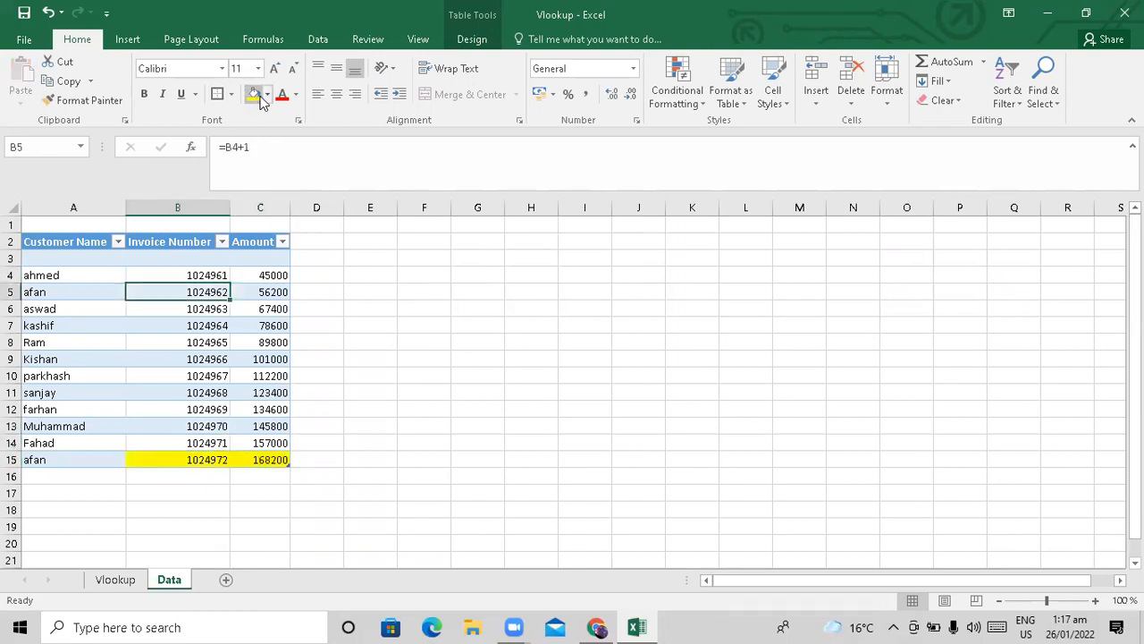
key("shift+Right")
left_click(258, 98)
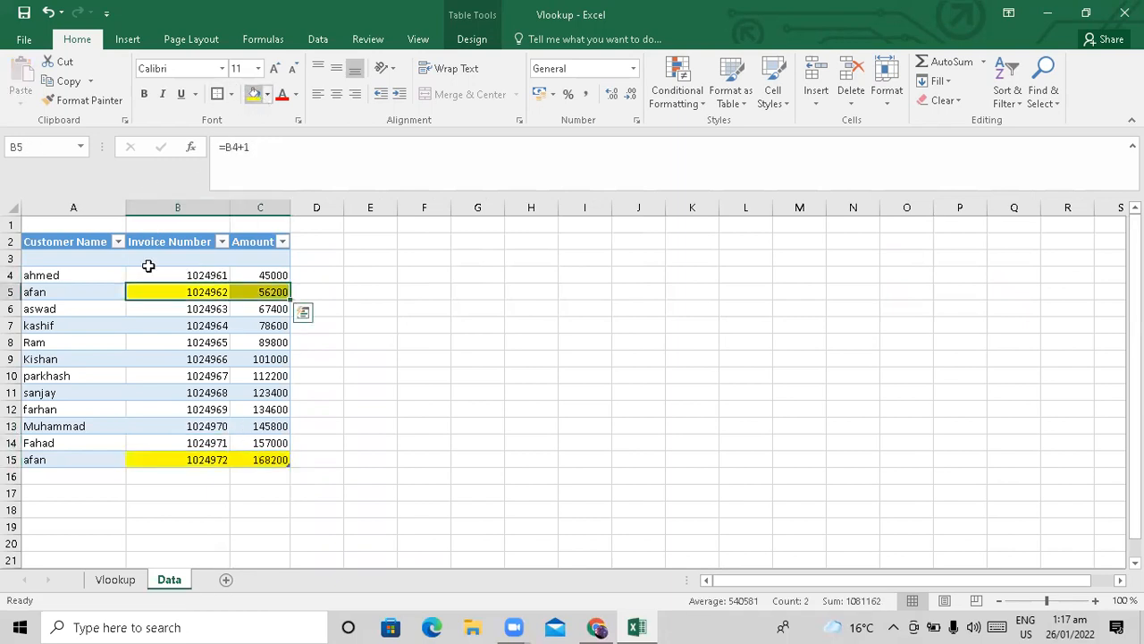
left_click(123, 585)
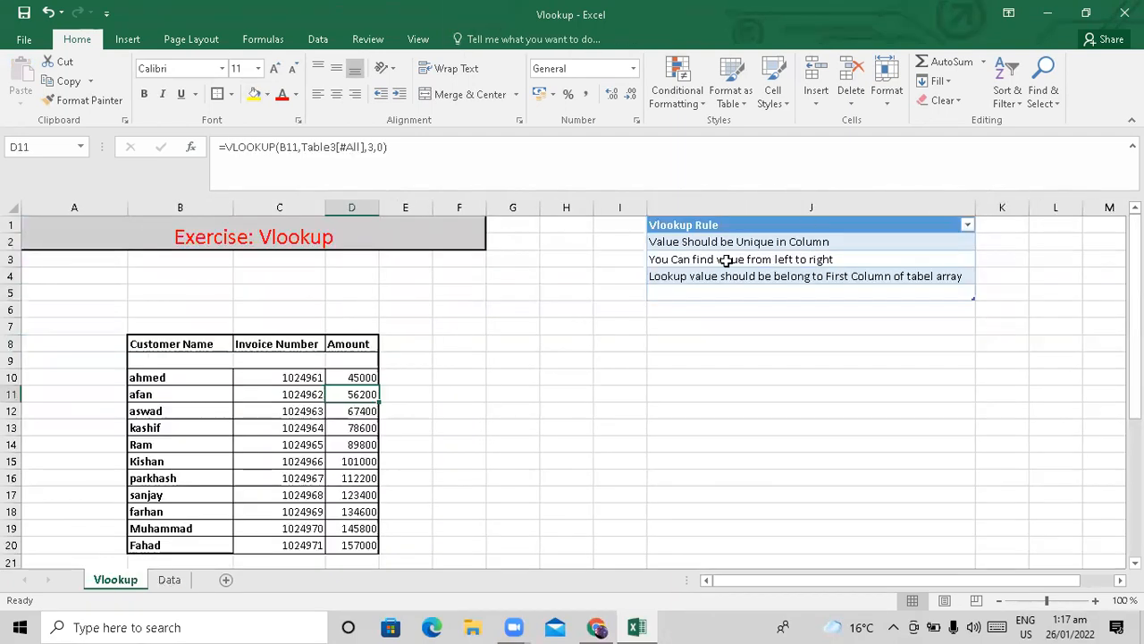
Look over the second Vlookup rule, then switch back to the Data sheet.
left_click(693, 260)
key("Right")
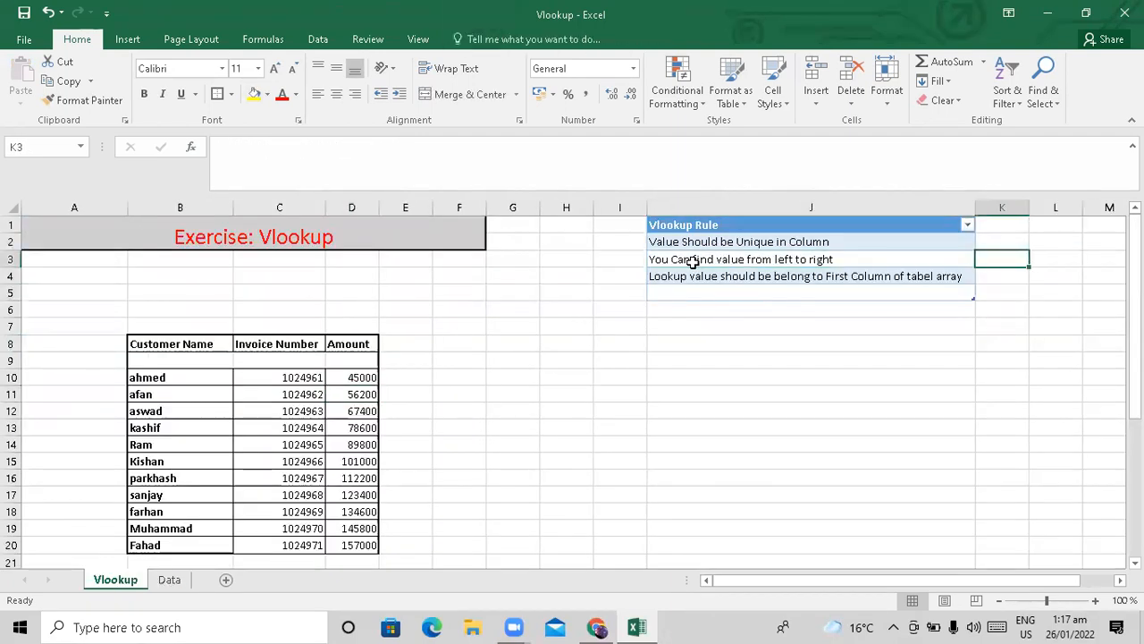
key("Left")
key("Left")
key("Right")
key("Right")
left_click(170, 580)
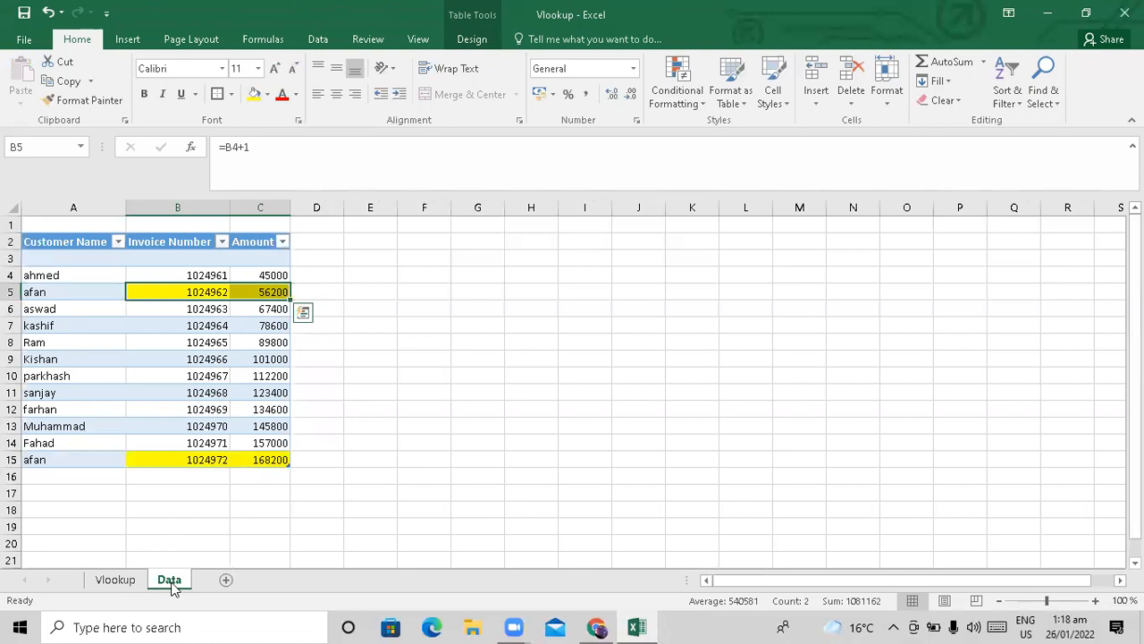
Select the customer names A2:A15 on the Data sheet, then switch to Vlookup.
key("Left")
key("Up")
key("Up")
key("Up")
key("shift+Down")
key("shift+Down")
key("shift+Down")
key("shift+Down")
key("shift+Down")
key("shift+Down")
key("shift+Down")
key("shift+Down")
key("shift+Down")
key("shift+Down")
key("shift+Down")
key("shift+Down")
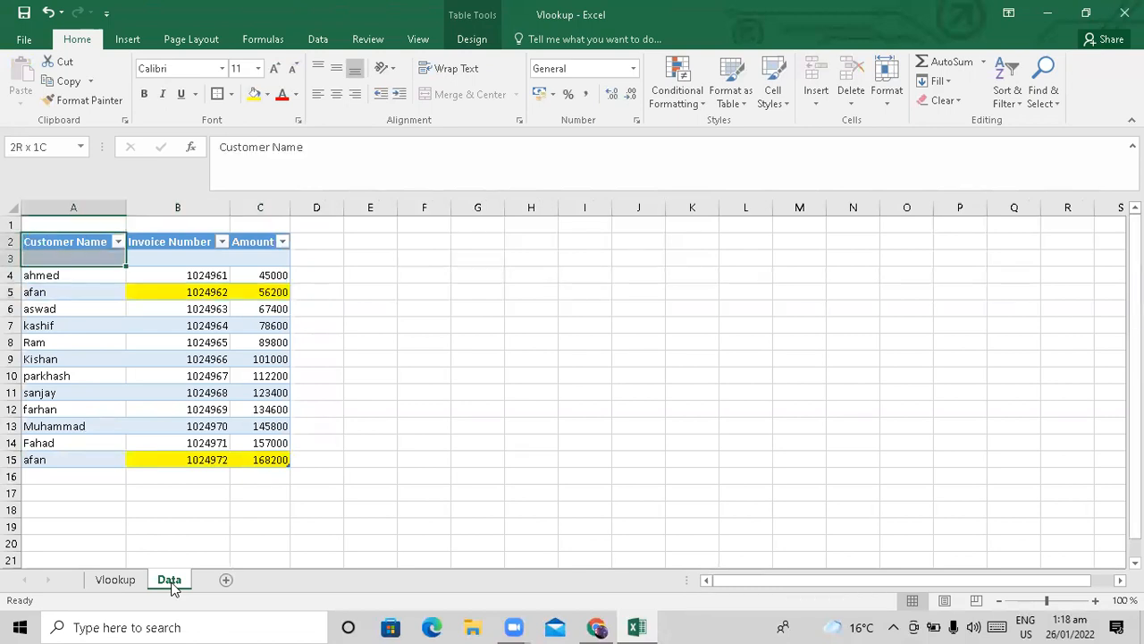
key("shift+Down")
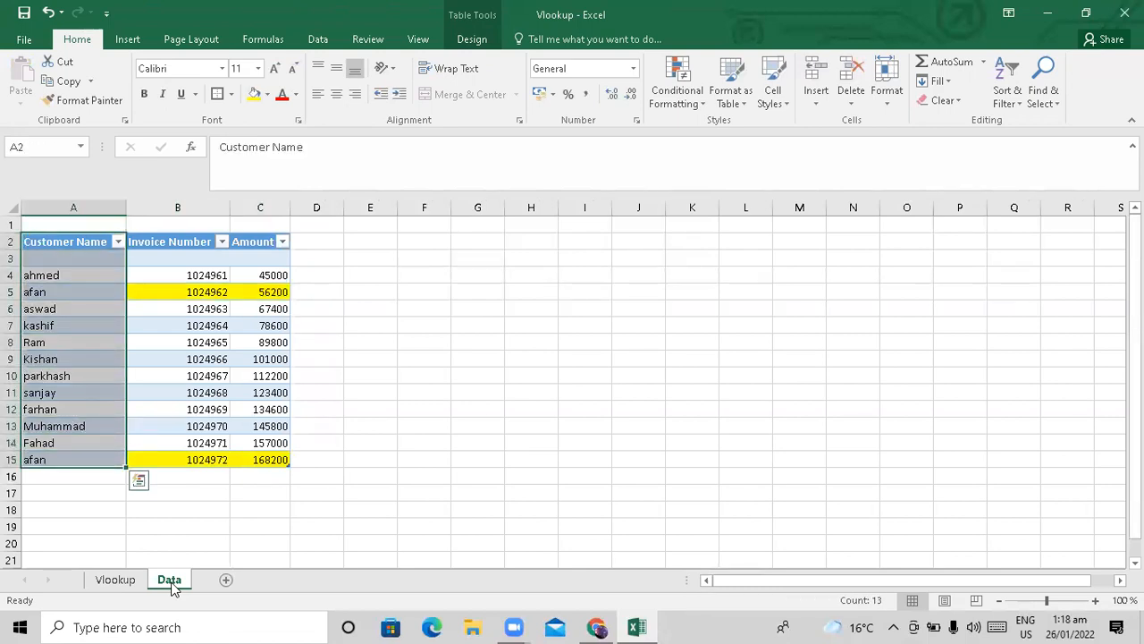
left_click(92, 583)
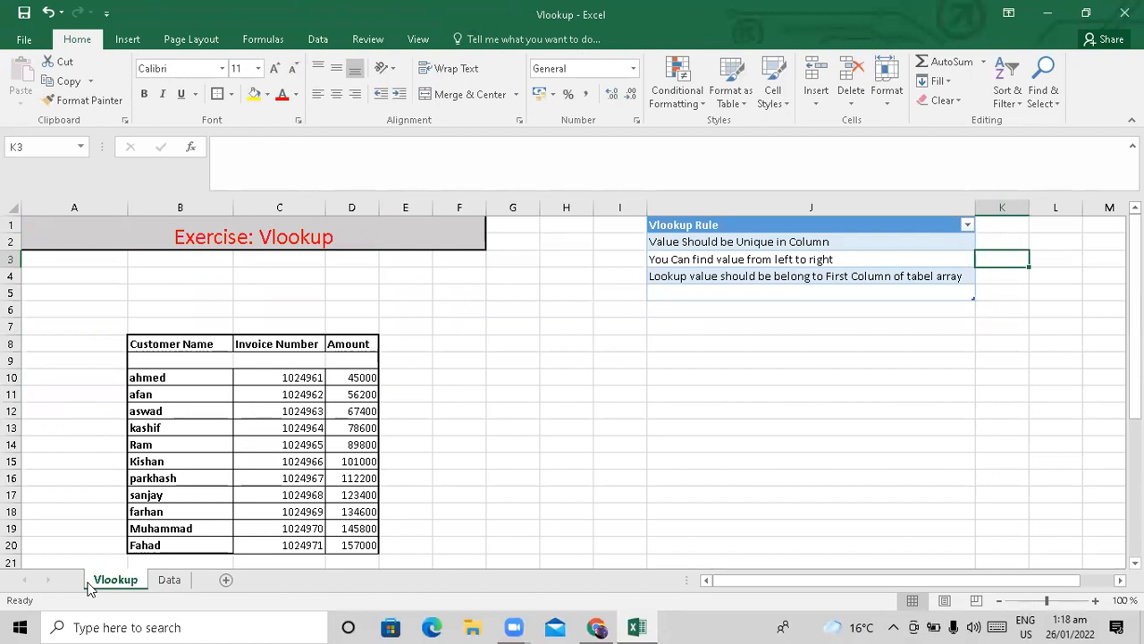
Step through the Vlookup Rule list, then return to ahmed in B10.
key("Right")
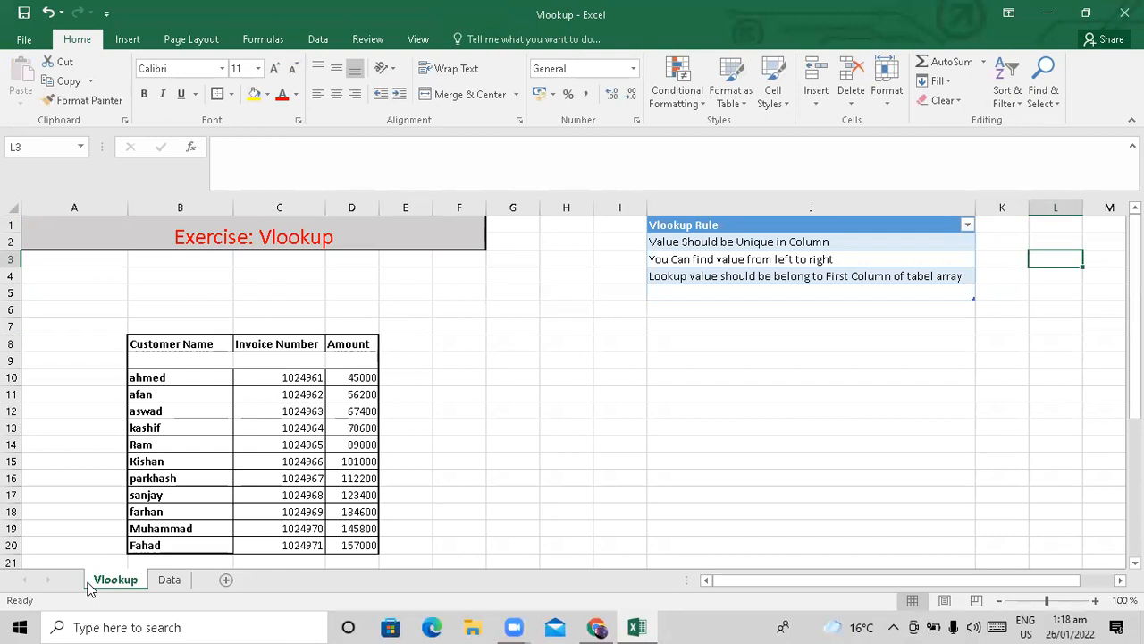
key("Left")
key("Left")
key("Left")
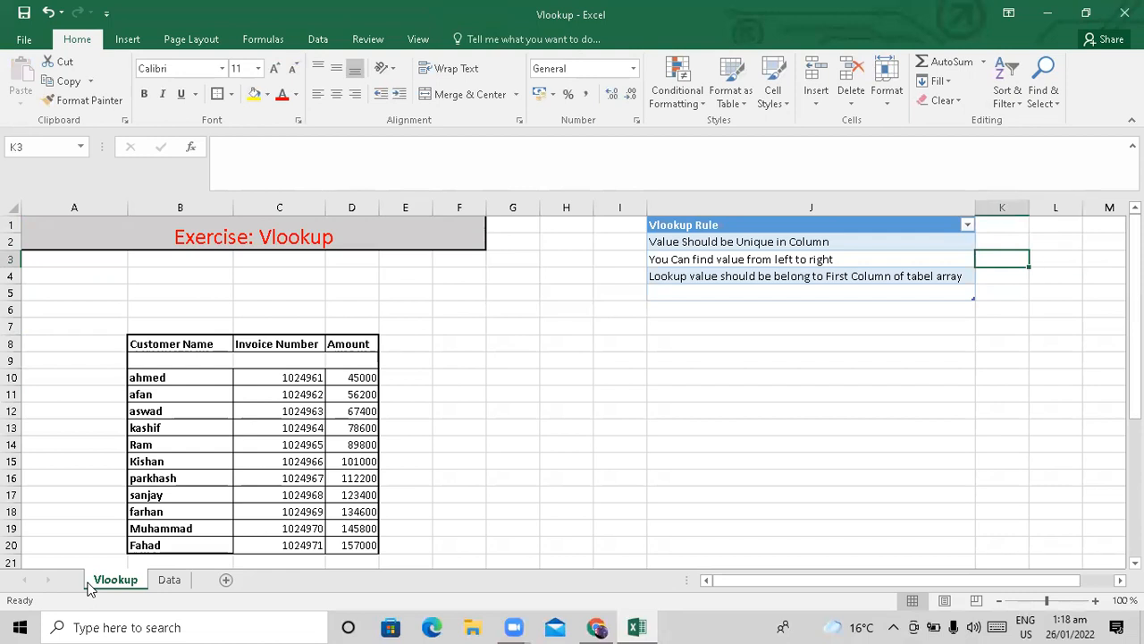
key("Down")
key("Right")
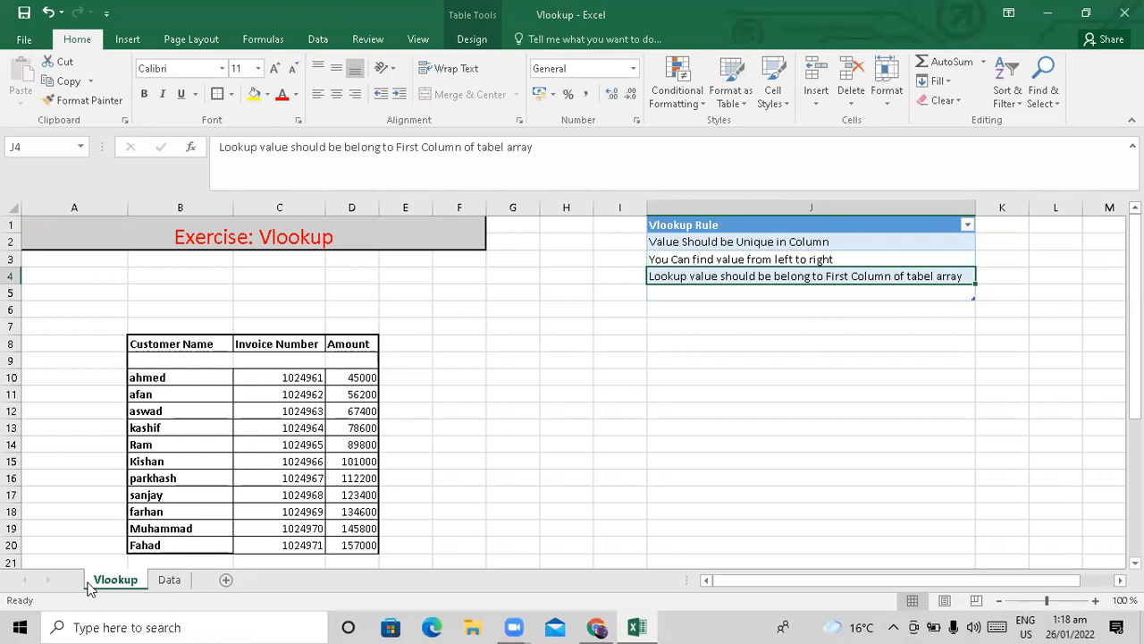
key("shift+Up")
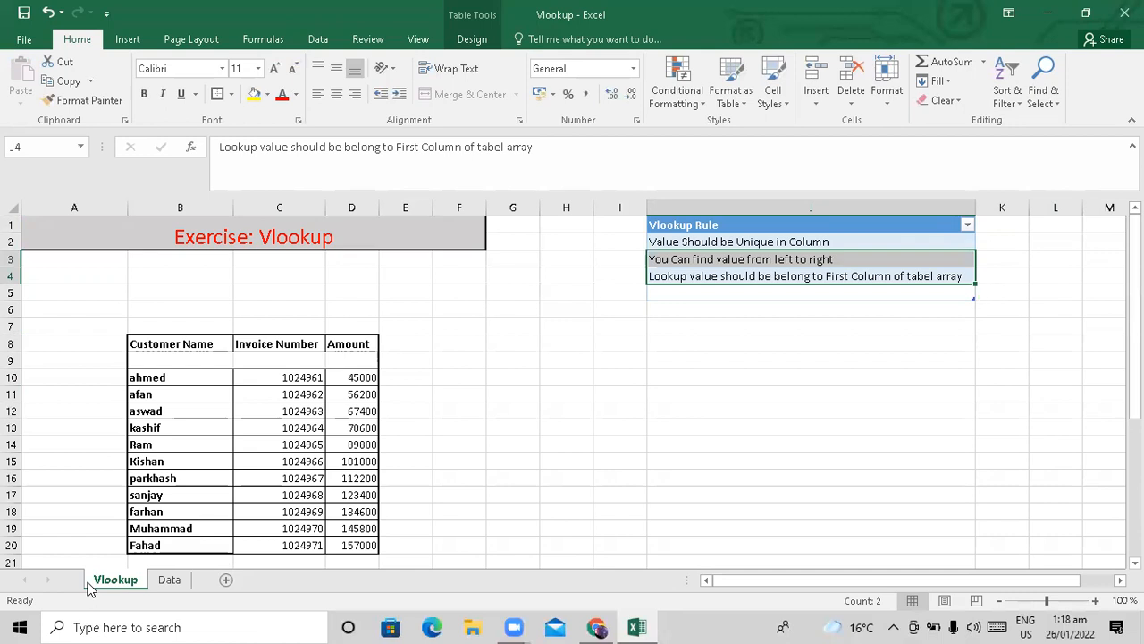
key("Down")
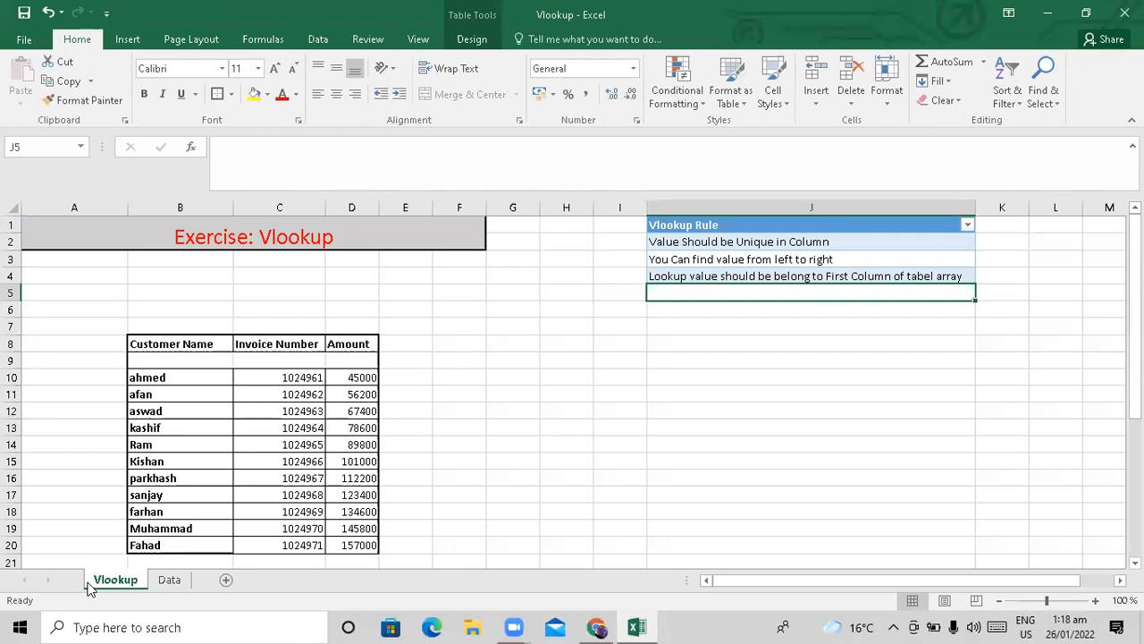
key("Left")
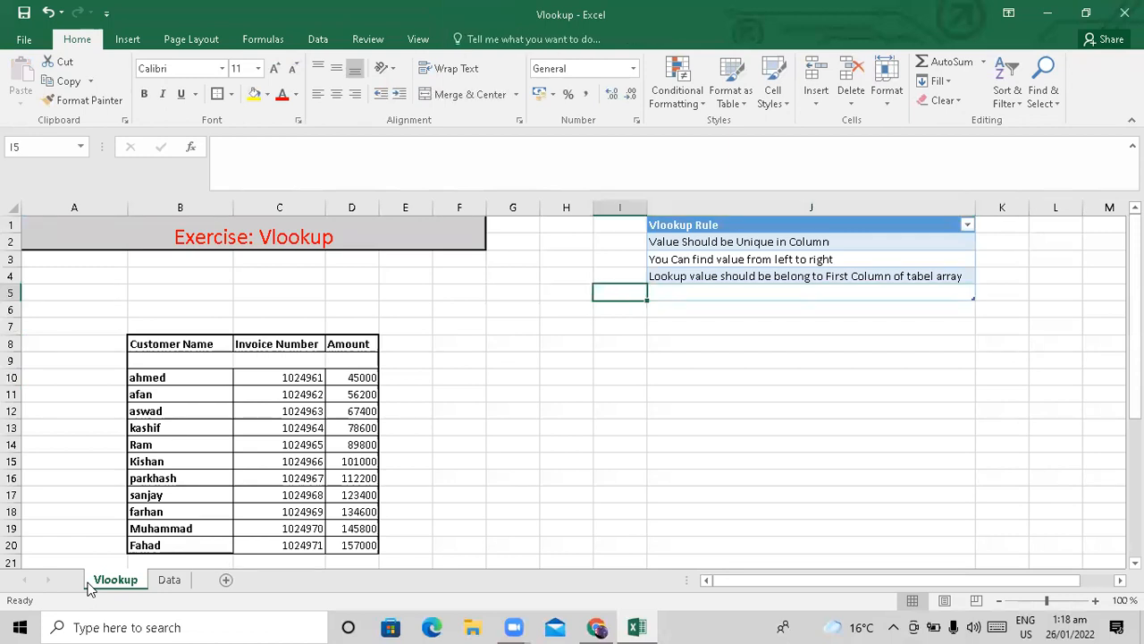
key("Home")
key("Down")
key("Down")
key("Down")
key("Down")
key("Right")
key("Down")
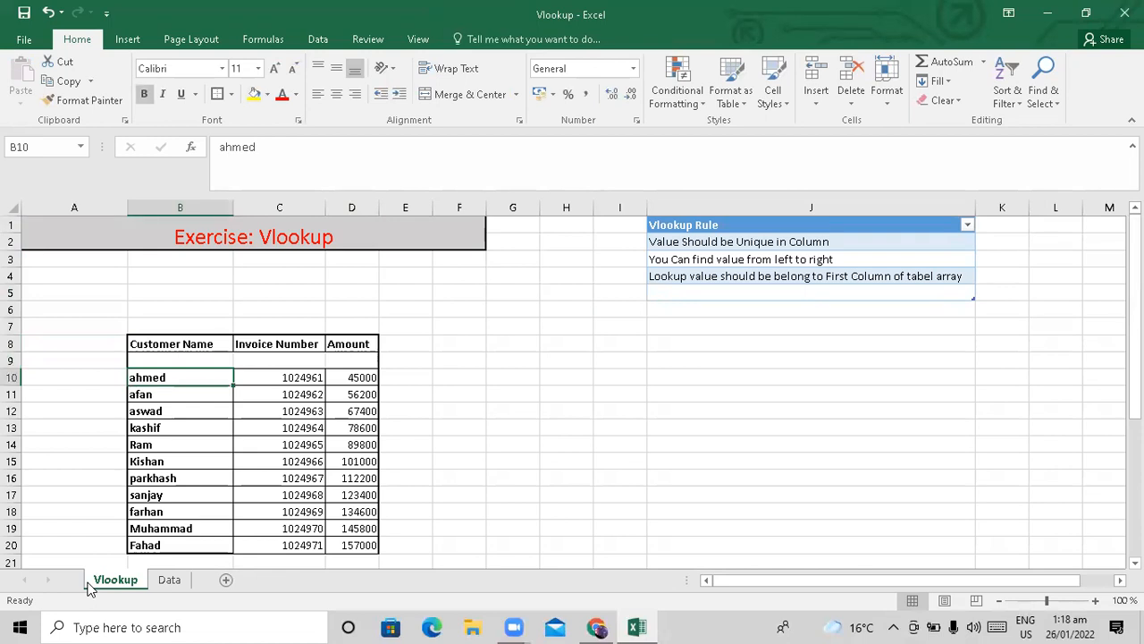
left_click(163, 582)
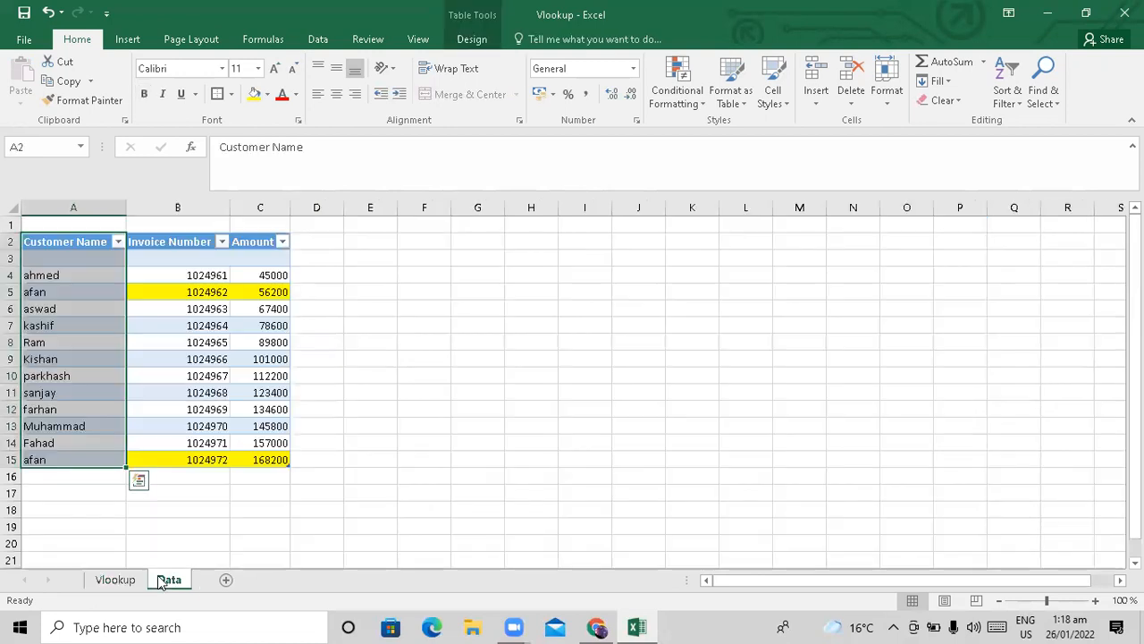
key("Left")
key("shift+Right")
key("shift+Right")
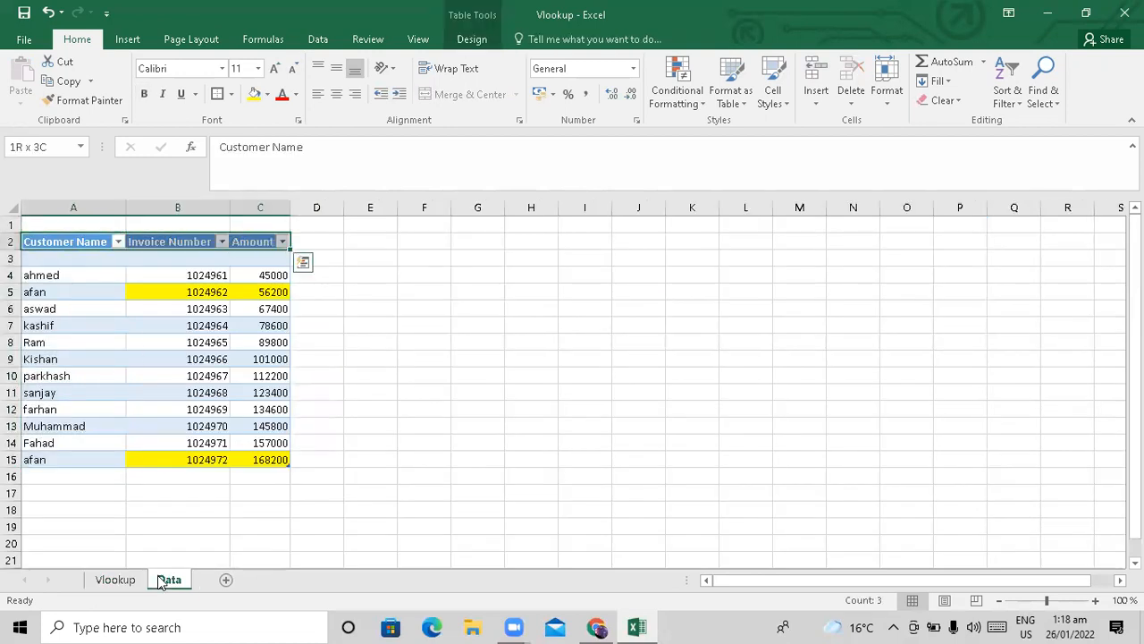
key("shift+Down")
key("shift+Down")
key("shift+Down")
key("shift+Down")
key("shift+Down")
key("shift+Down")
key("shift+Down")
key("shift+Down")
key("shift+Down")
key("shift+Down")
key("shift+Down")
key("shift+Down")
key("shift+Down")
key("shift+Down")
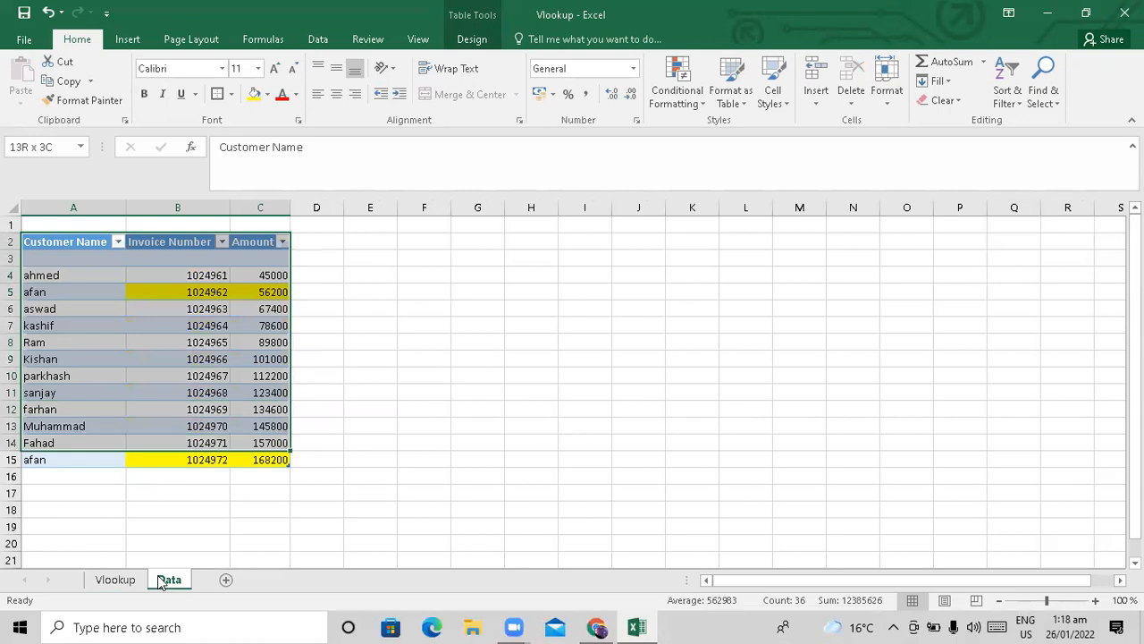
key("shift+Up")
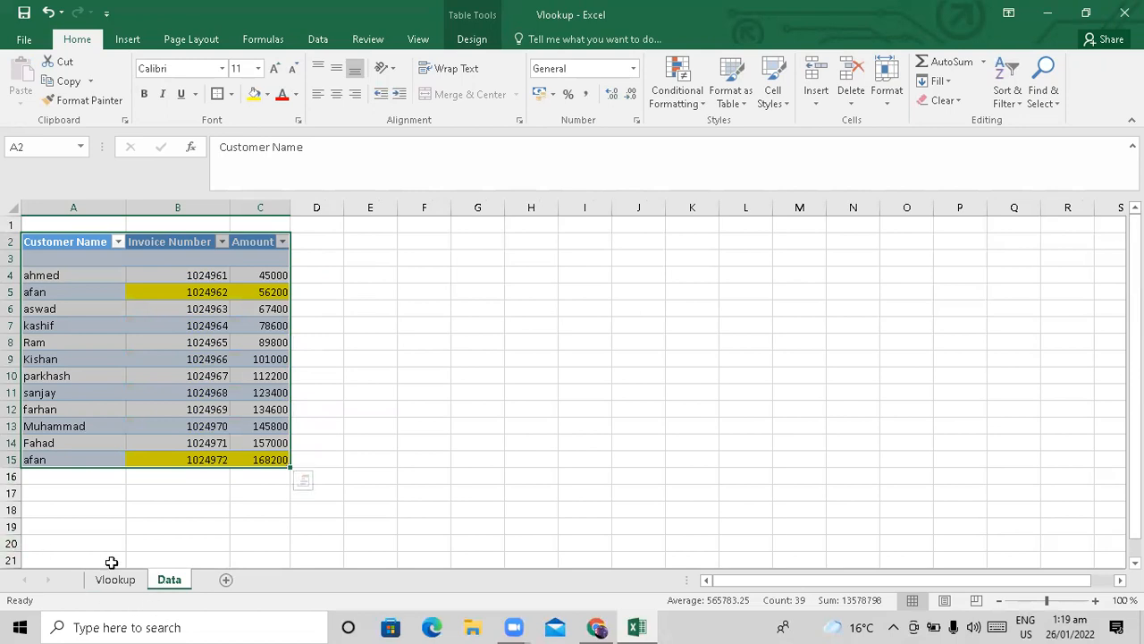
left_click(116, 580)
left_click(456, 348)
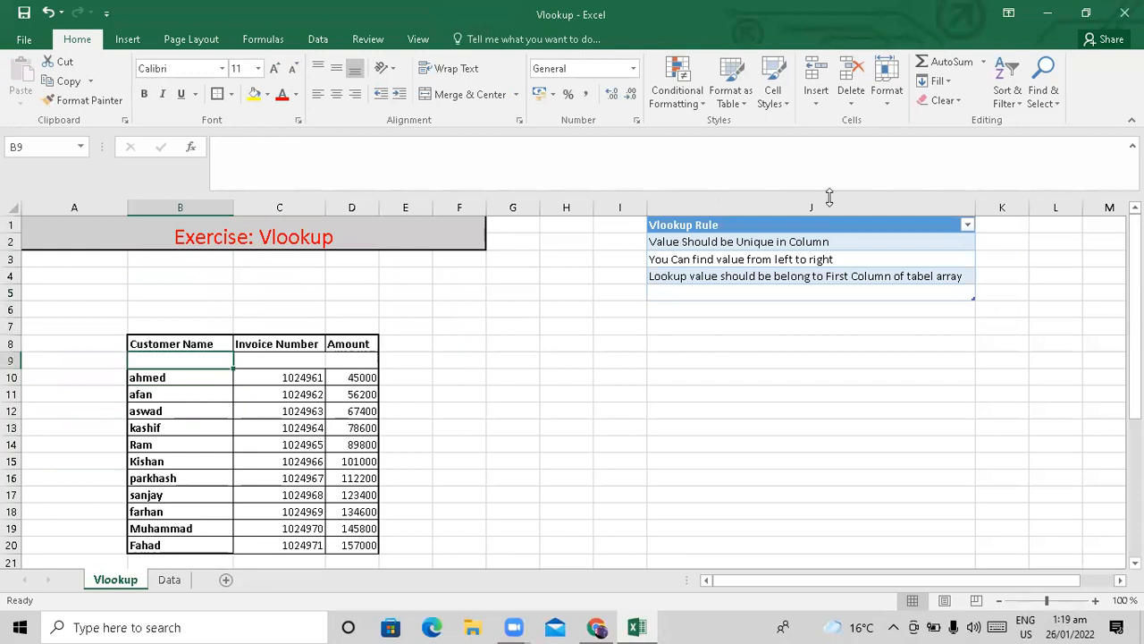
left_click(697, 258)
key("Up")
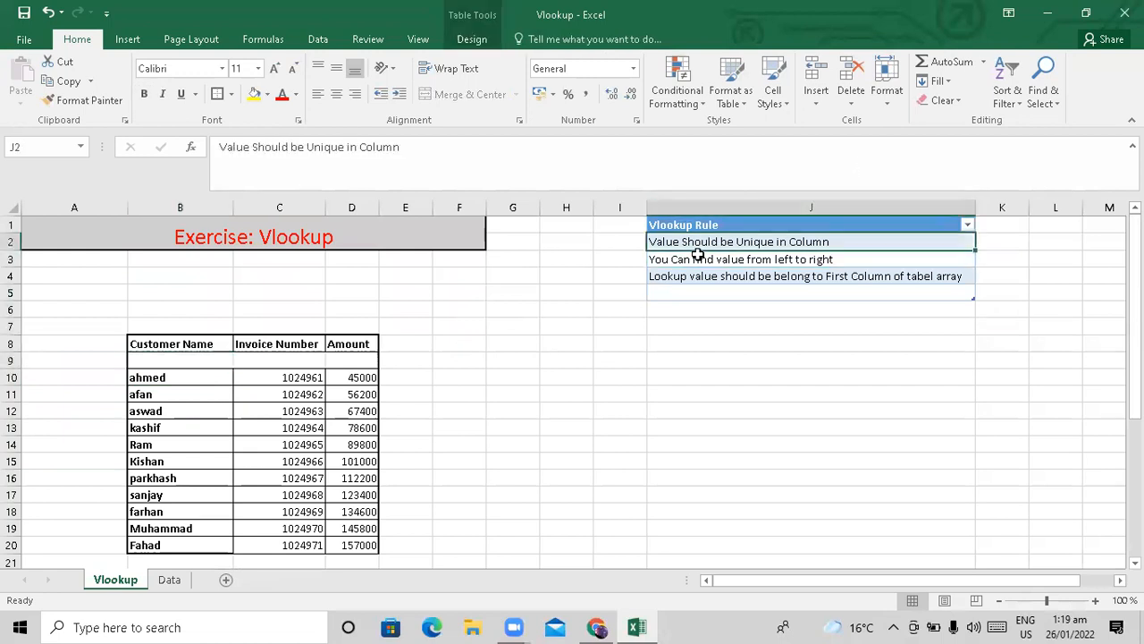
left_click(697, 257)
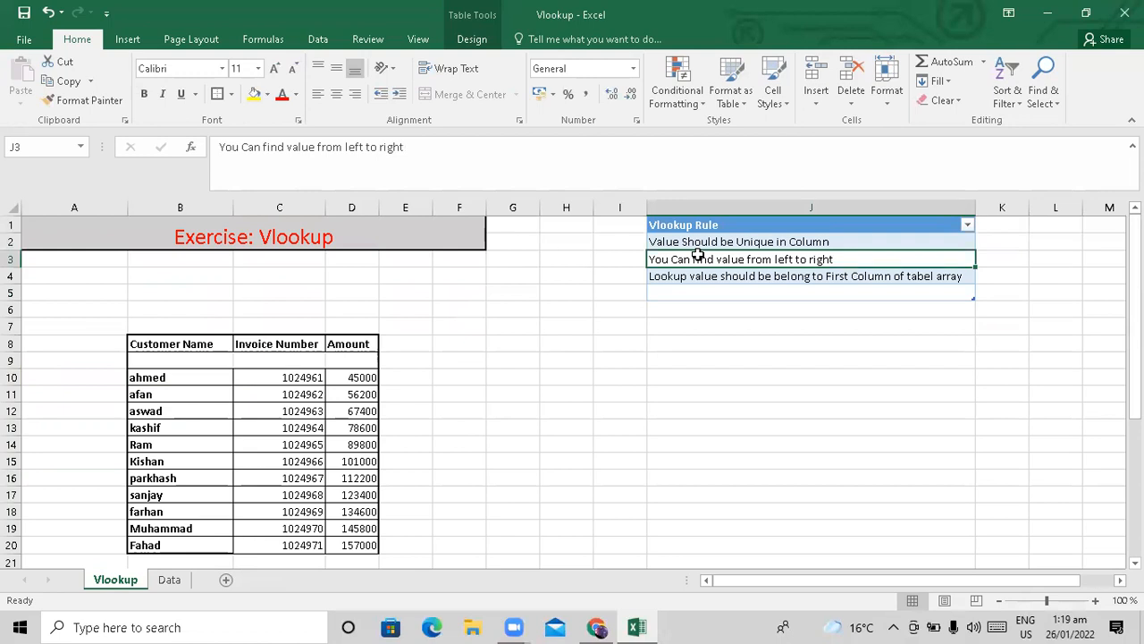
key("Down")
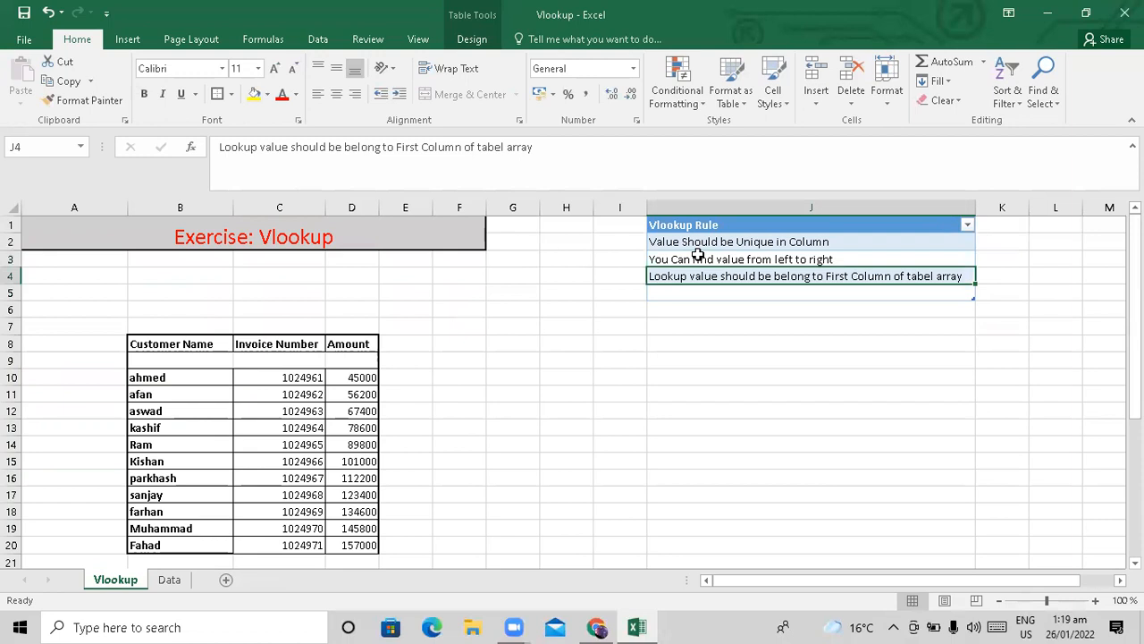